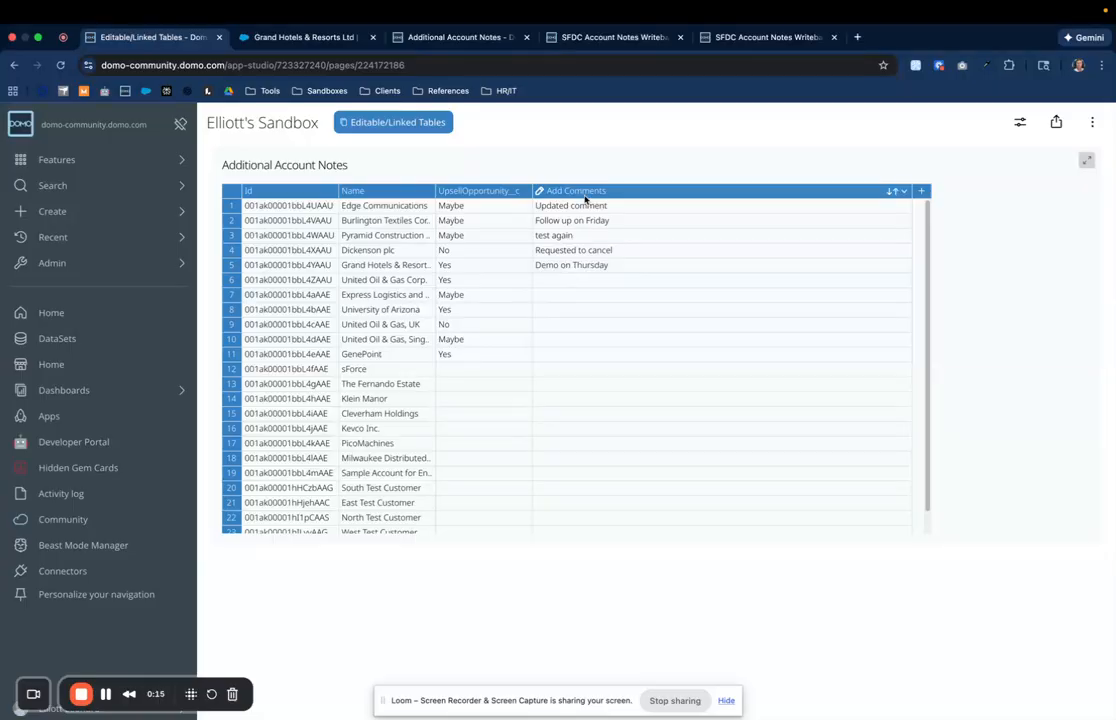
- Compare the Grand Hotels & Resorts comment in the Domo notes table with the Description on its Salesforce account
left_click(572, 279)
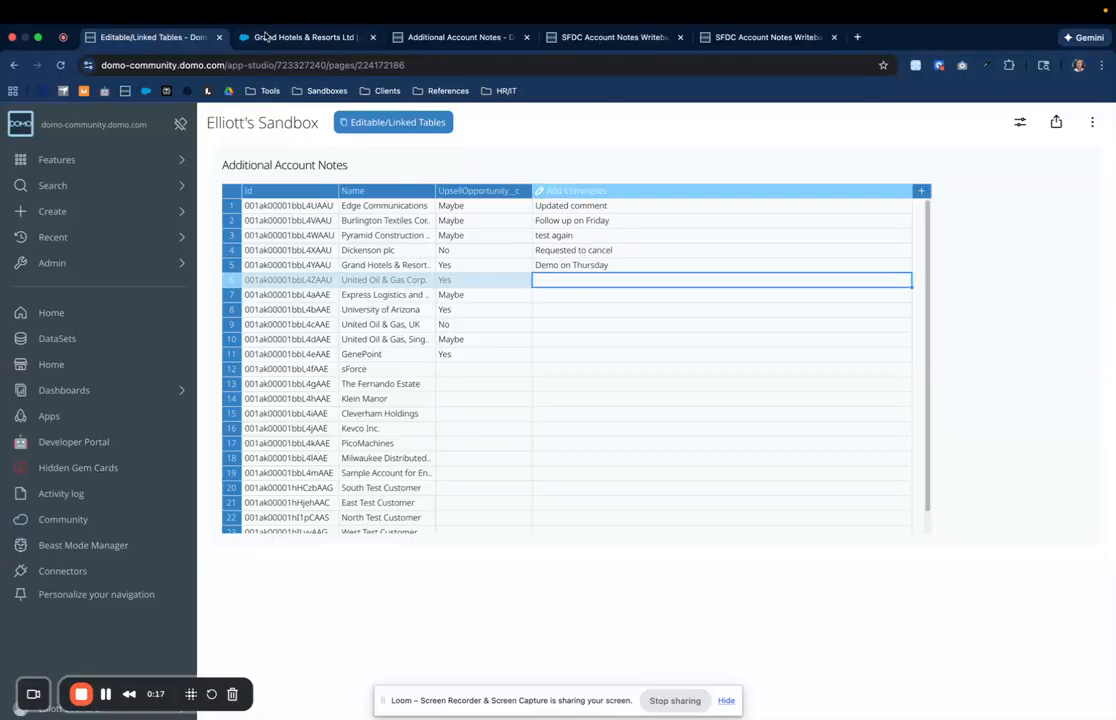
left_click(300, 37)
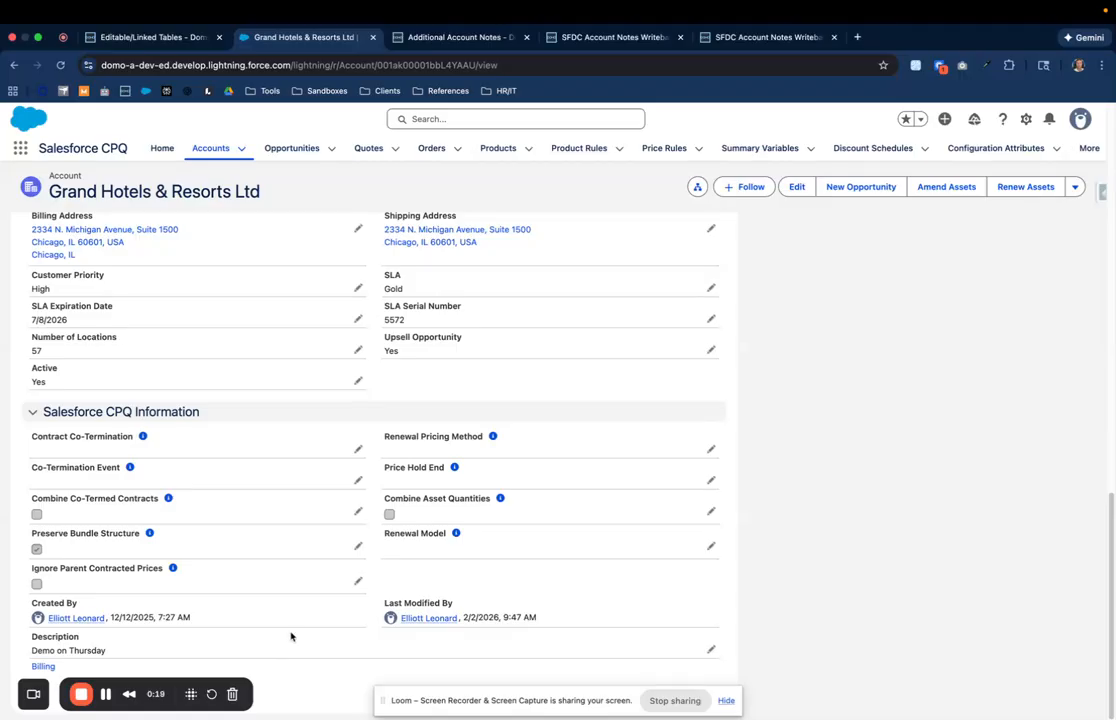
left_click(120, 37)
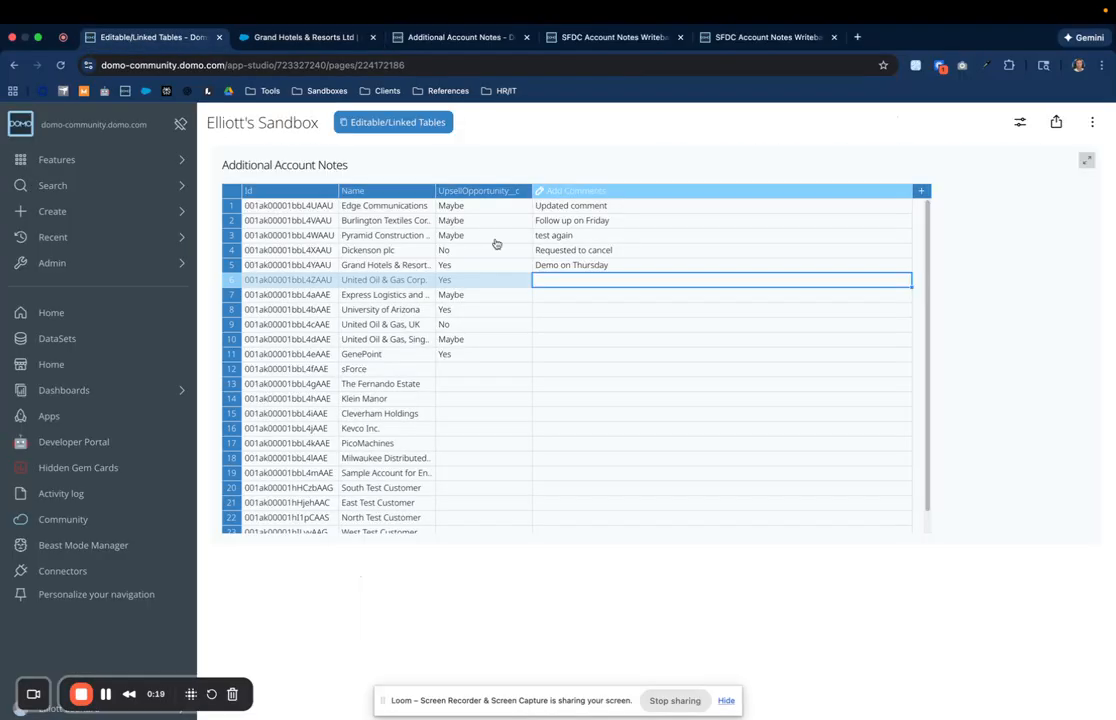
left_click(603, 265)
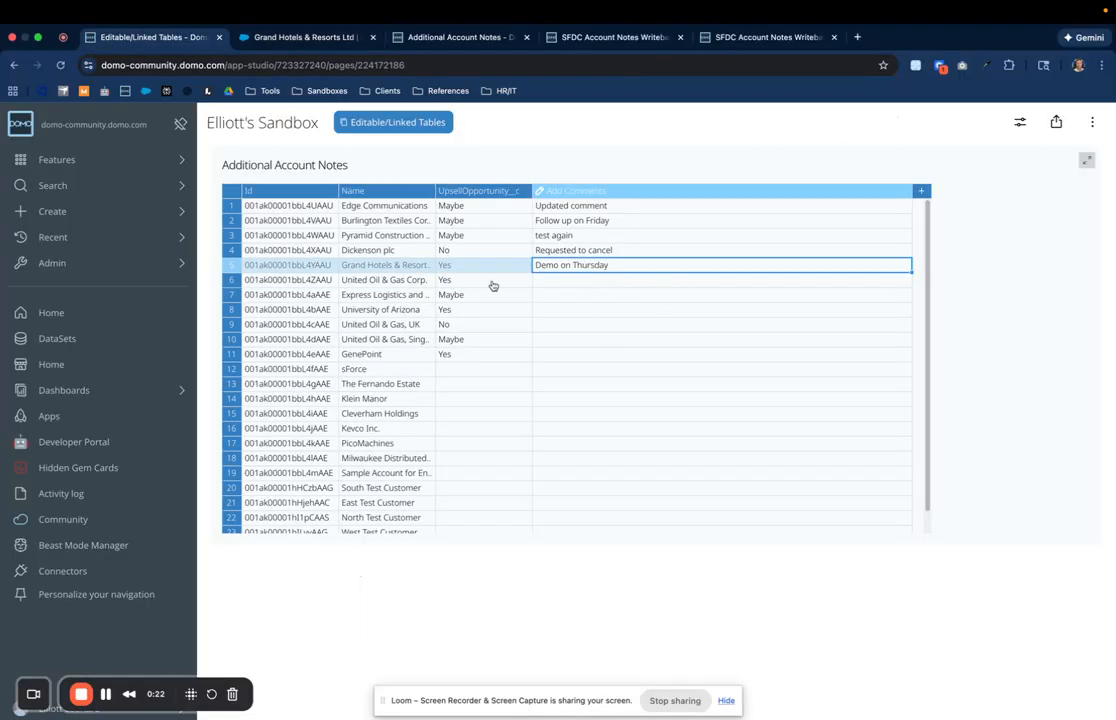
left_click(299, 40)
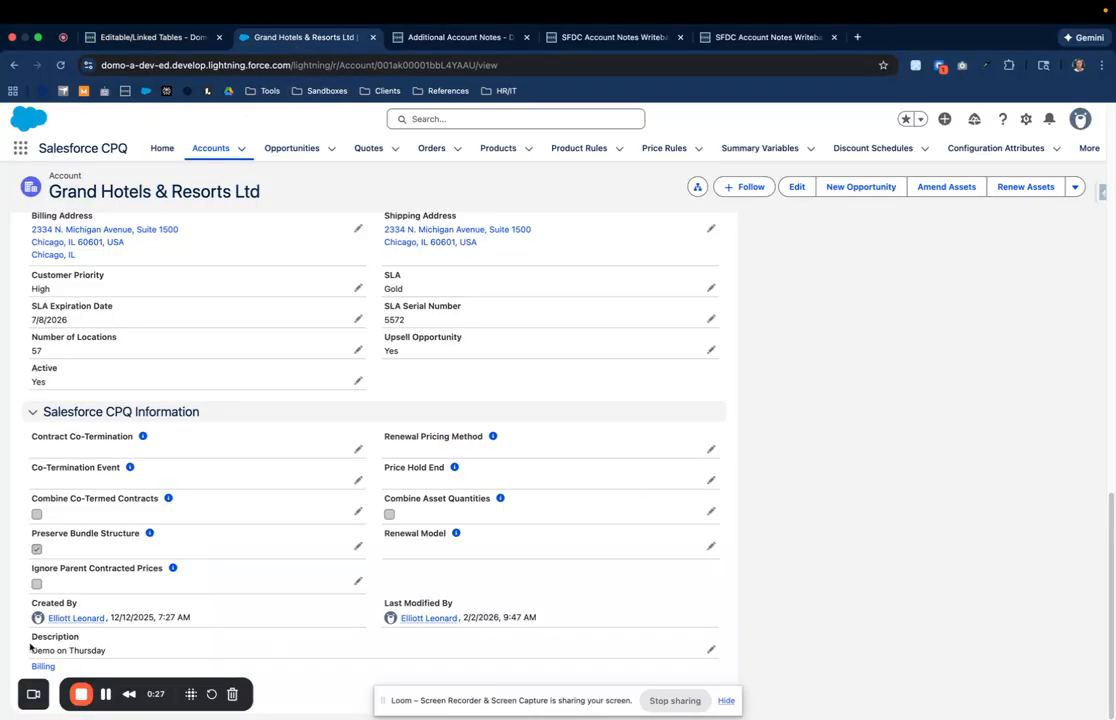
left_click_drag(31, 650, 140, 651)
left_click(141, 651)
- Back in Domo, enter the comment "Follow up on Friday" for United Oil & Gas Corp. in the Additional Account Notes table
key("ctrl+shift+Tab")
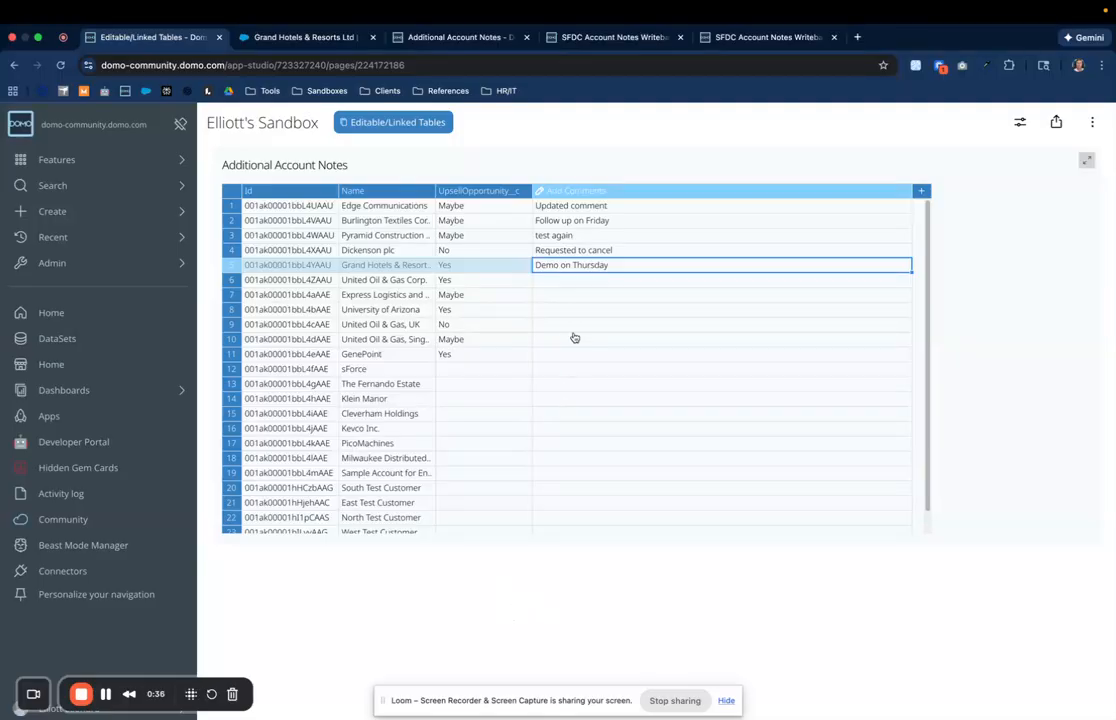
left_click(566, 280)
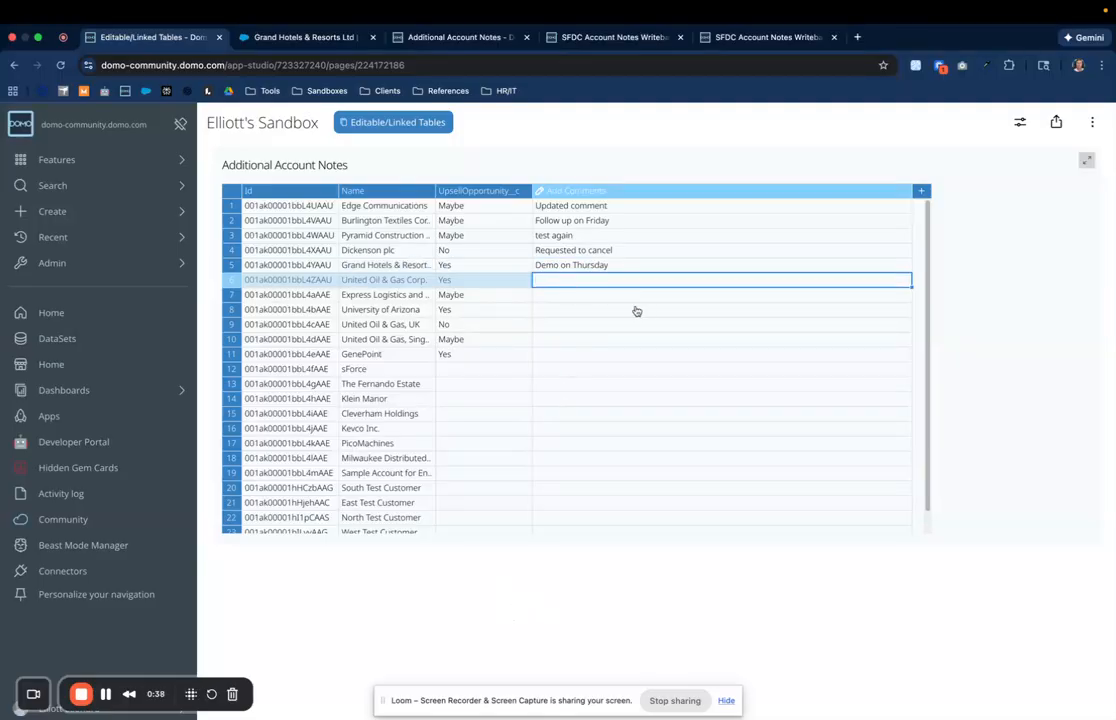
type("Follow up on Friday")
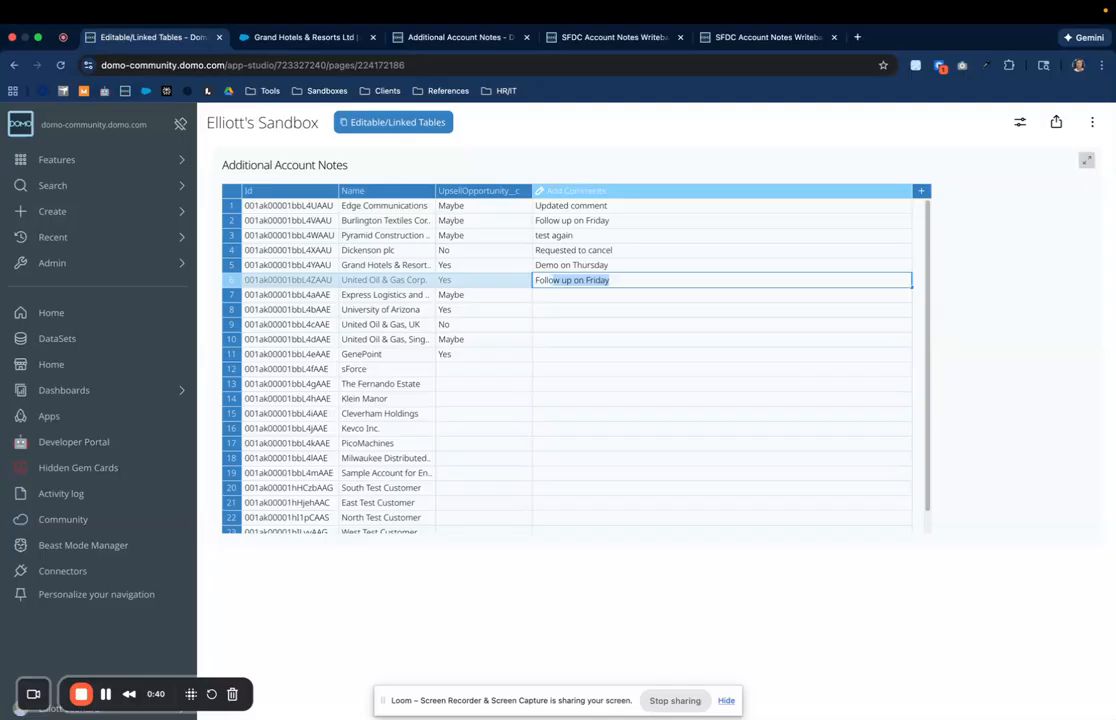
key("Return")
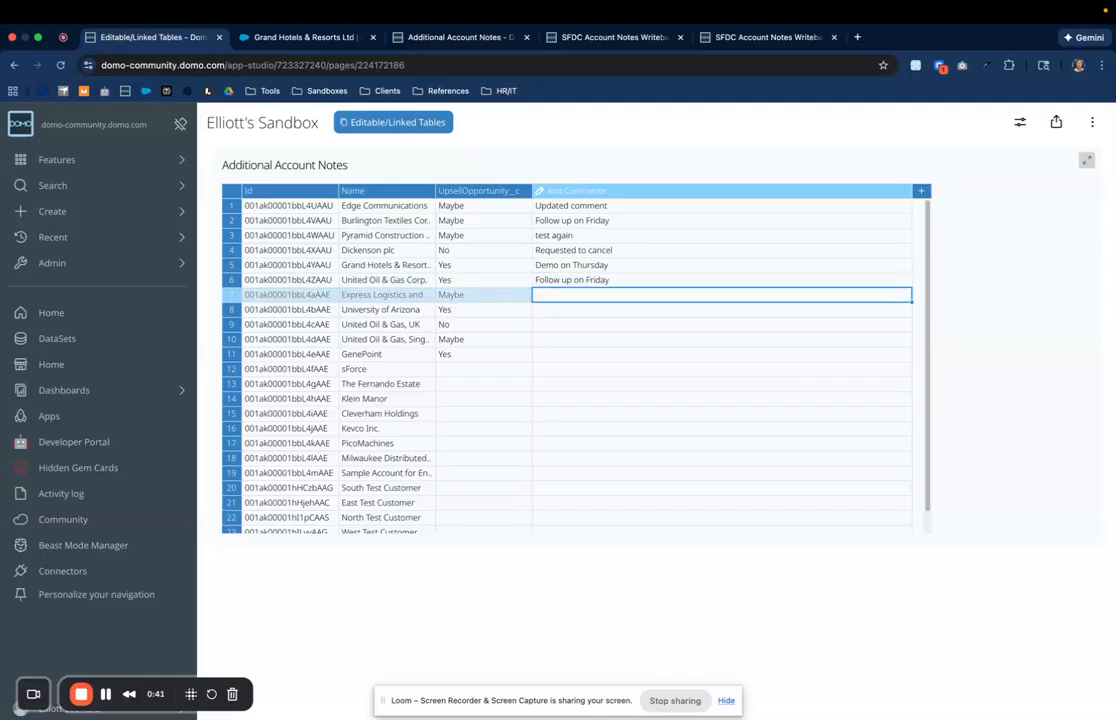
- Open the United Oil & Gas Corp. account in Salesforce by putting its Id from the notes table into the record URL
left_click(324, 283)
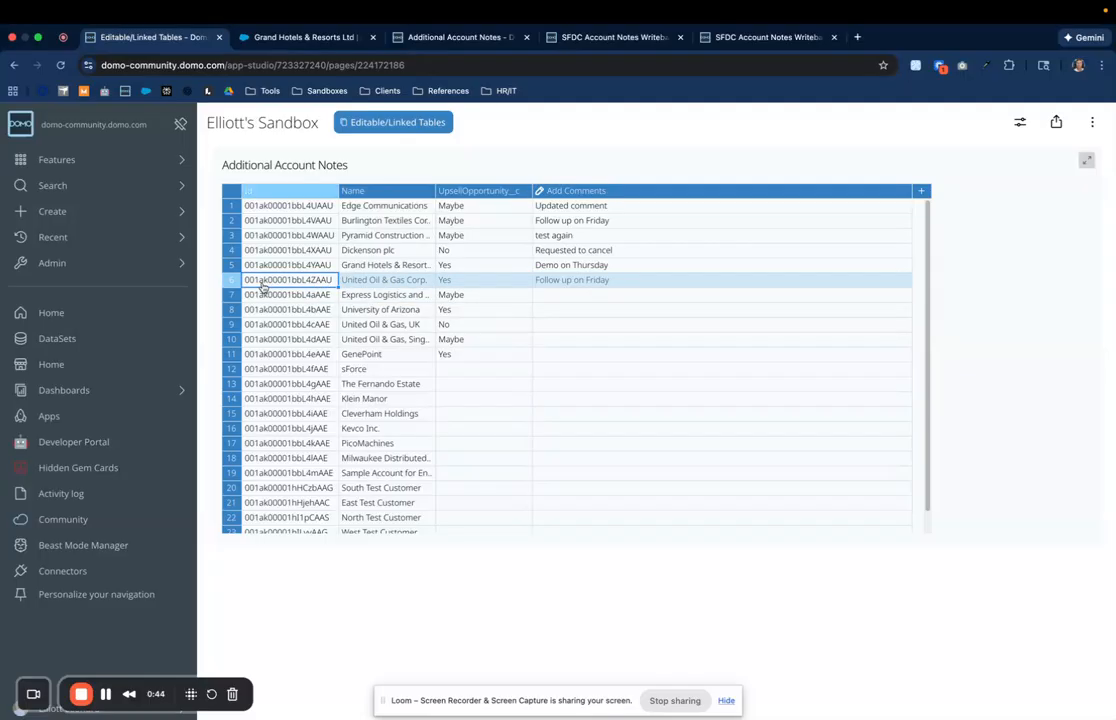
left_click(305, 37)
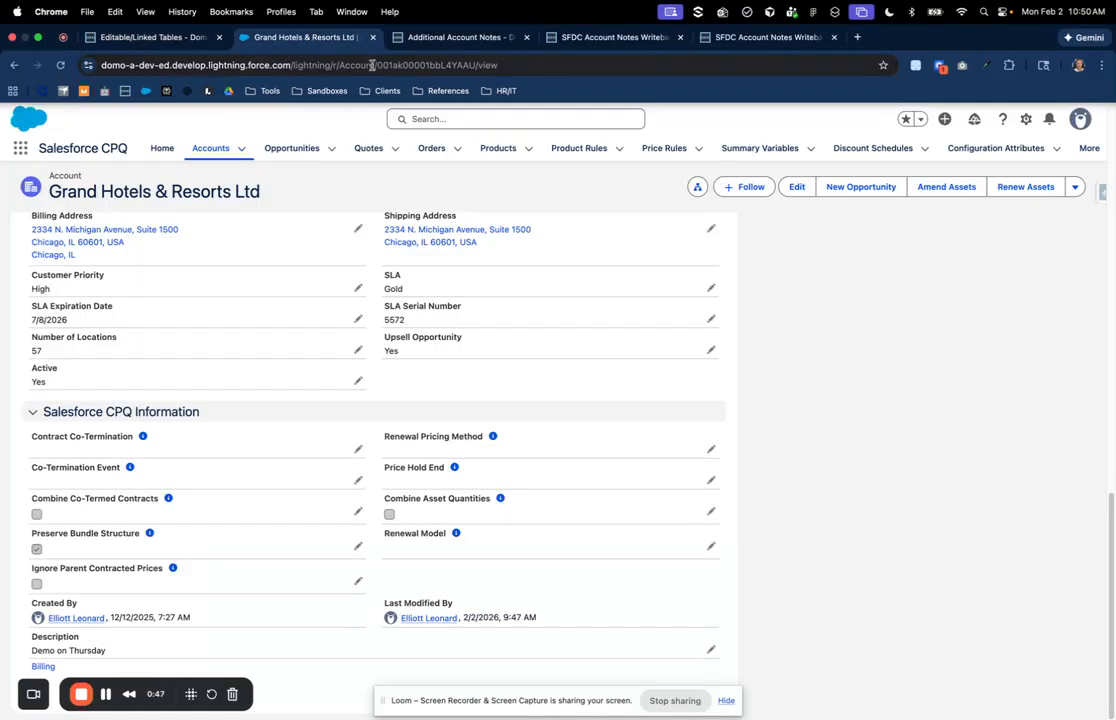
left_click(437, 68)
left_click(438, 71)
double_click(459, 71)
type("001ak00001bbL4ZAAU")
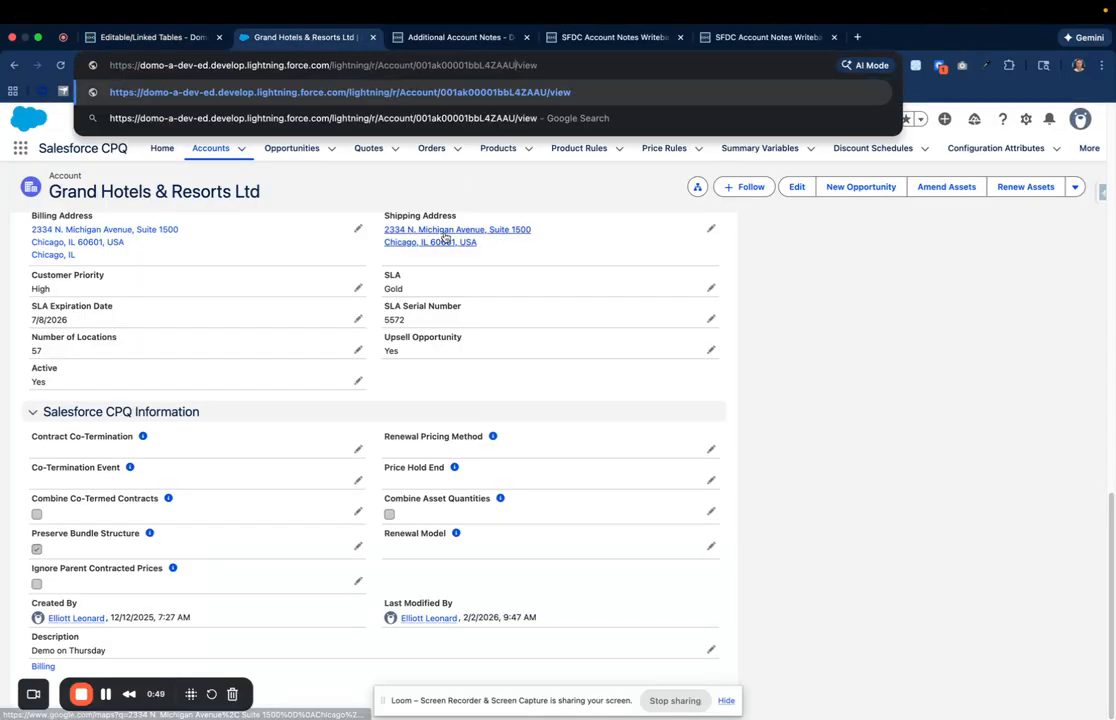
key("Return")
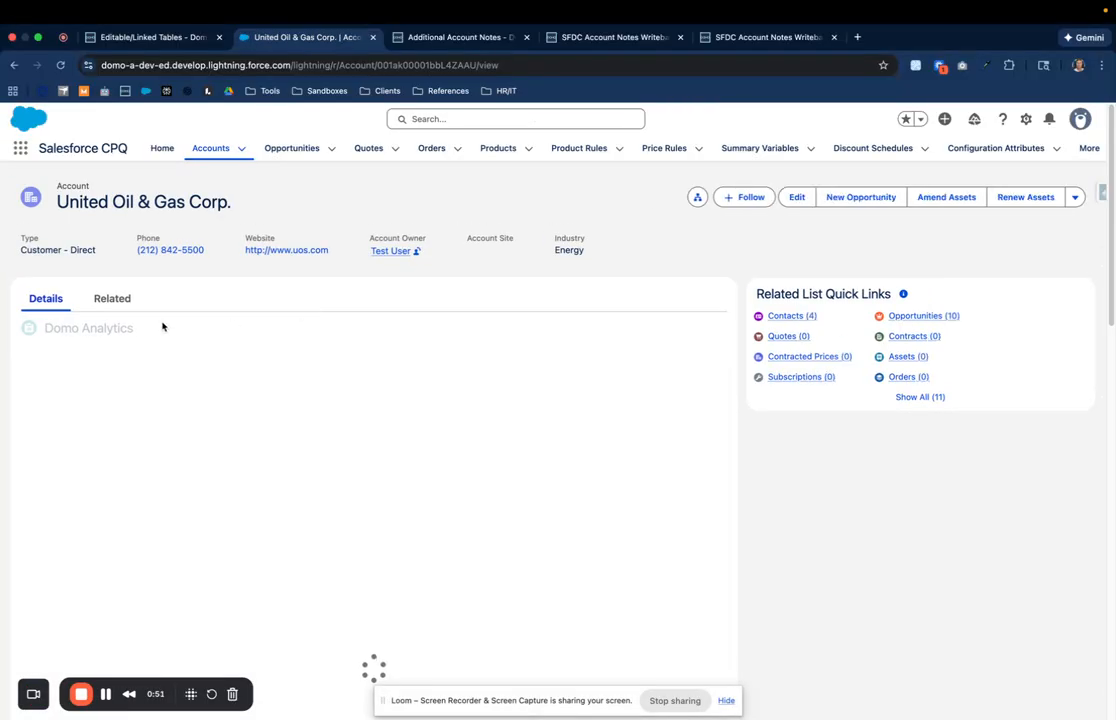
- Examine the Description of the United Oil & Gas Corp. account and return to the notes table in Domo
scroll(30, 402, "down", 10)
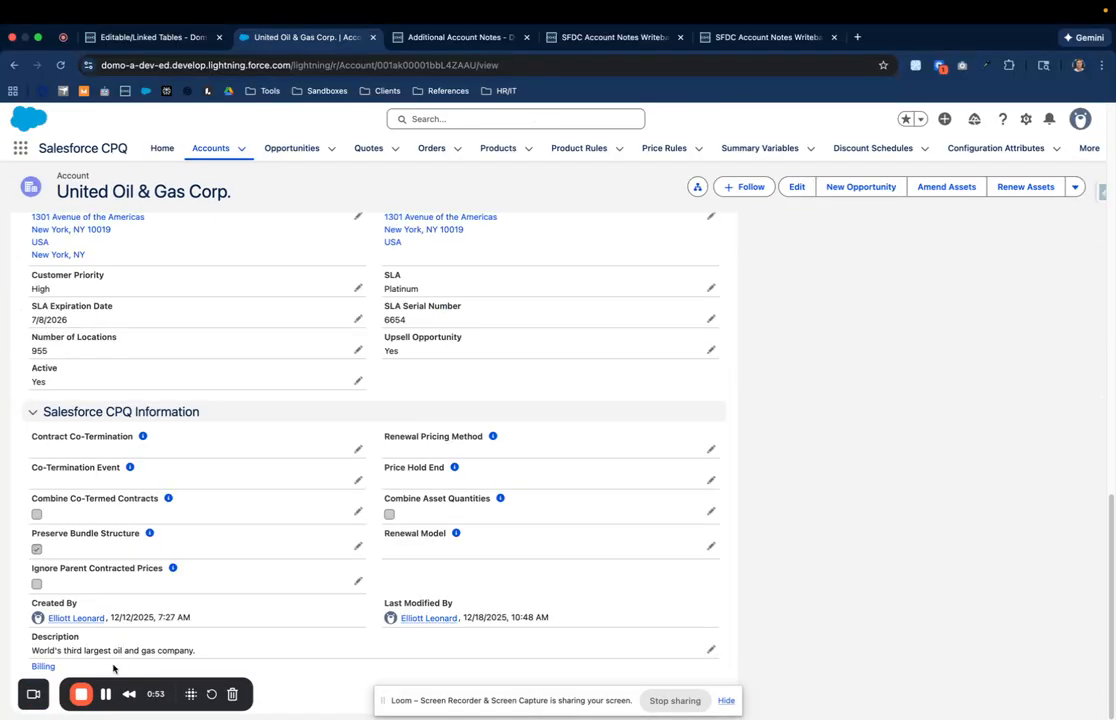
left_click_drag(42, 651, 214, 657)
left_click(158, 638)
left_click(134, 38)
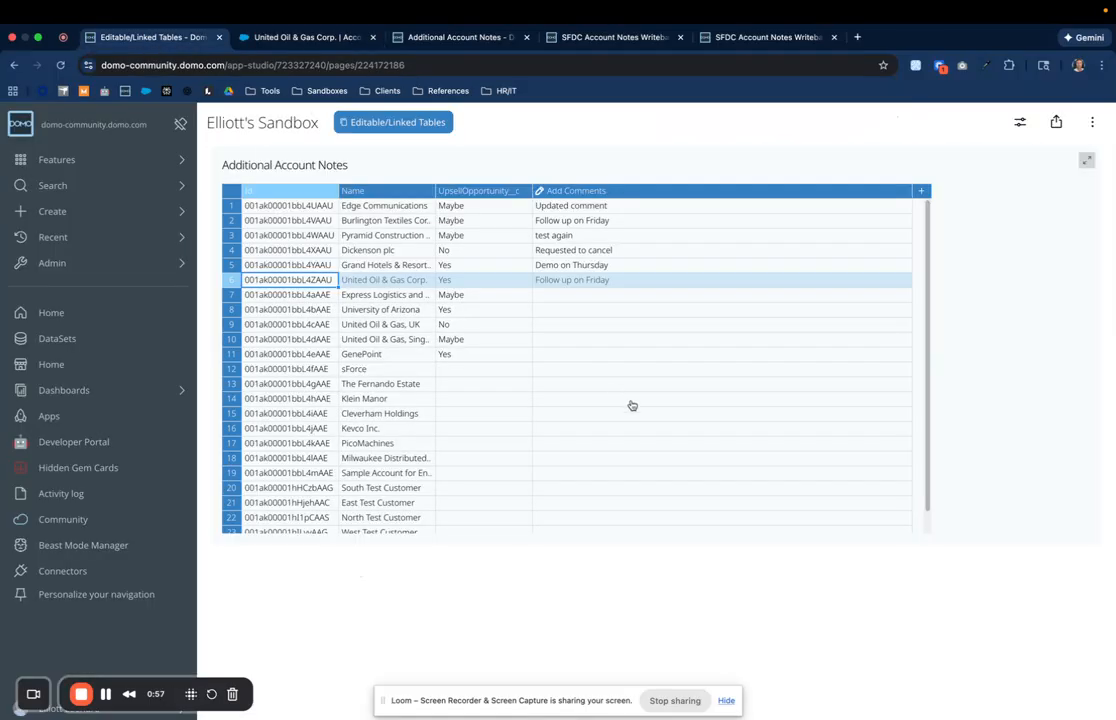
left_click(558, 295)
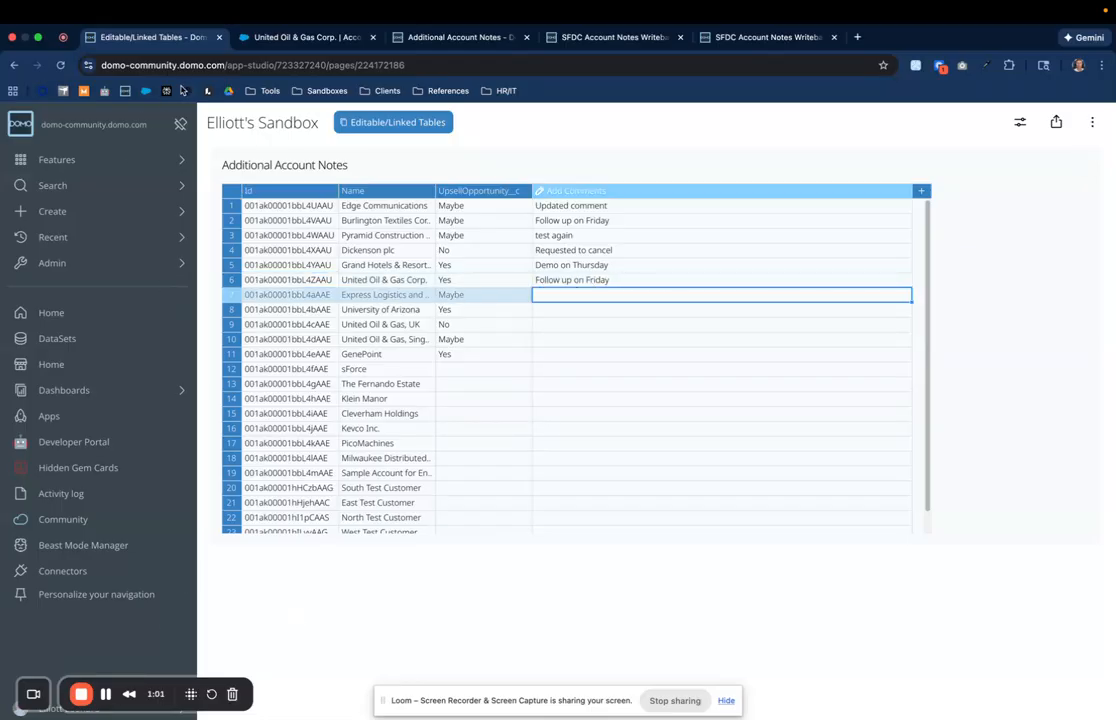
- Reload the United Oil & Gas Corp. account in Salesforce and check its Description against the Domo comment
left_click(289, 38)
left_click(59, 65)
left_click_drag(28, 654, 125, 652)
left_click(125, 651)
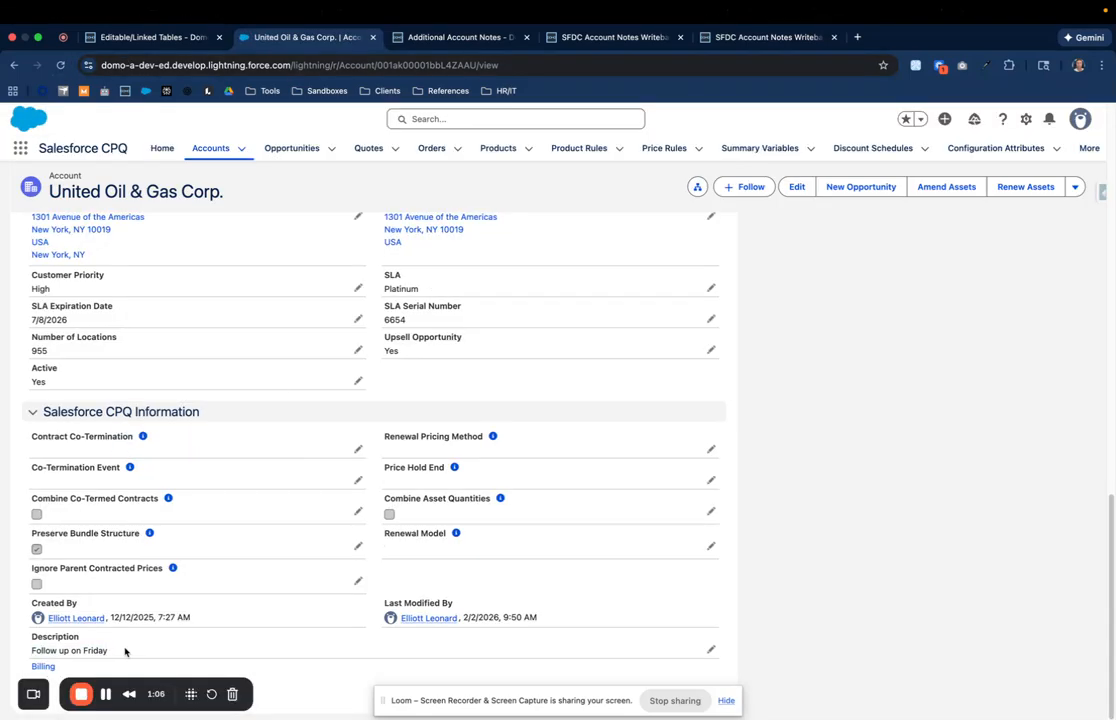
- Switch back to Domo and open the Editable/Linked Tables app page for editing
left_click(165, 40)
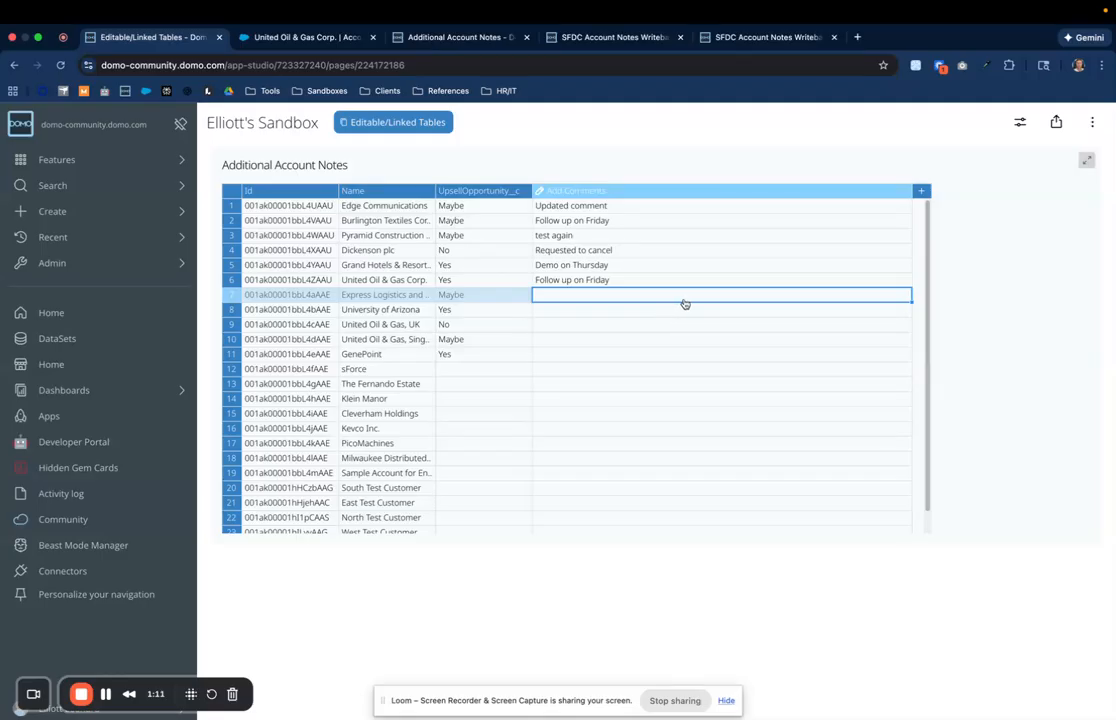
left_click(1092, 122)
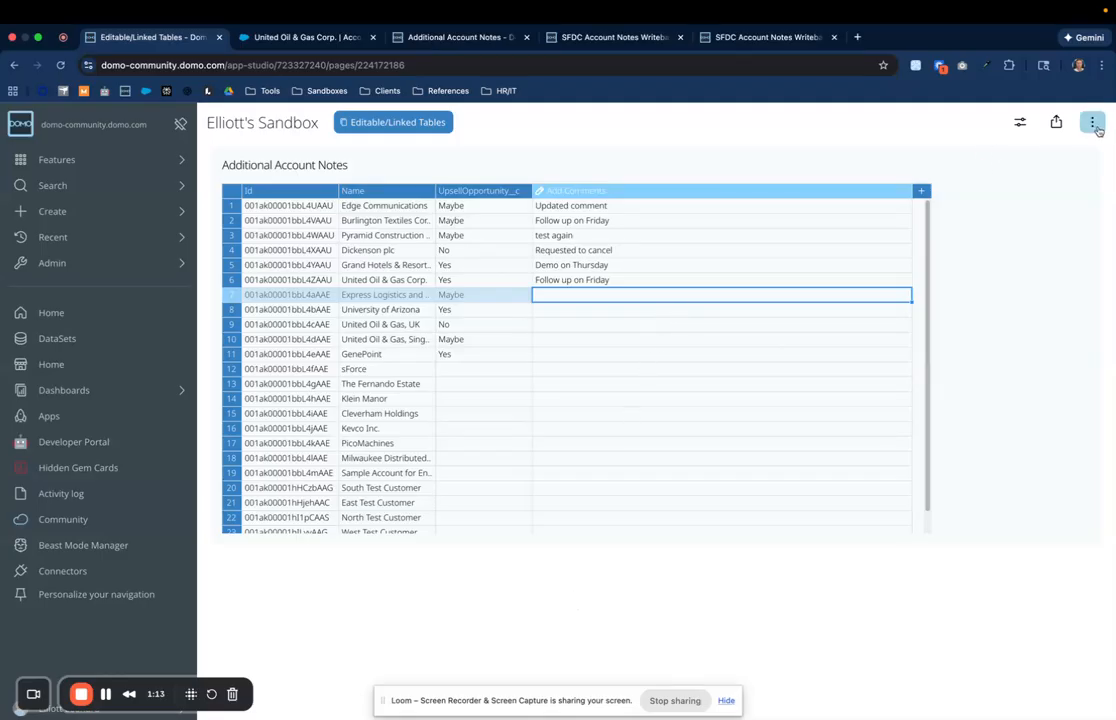
left_click(1097, 162)
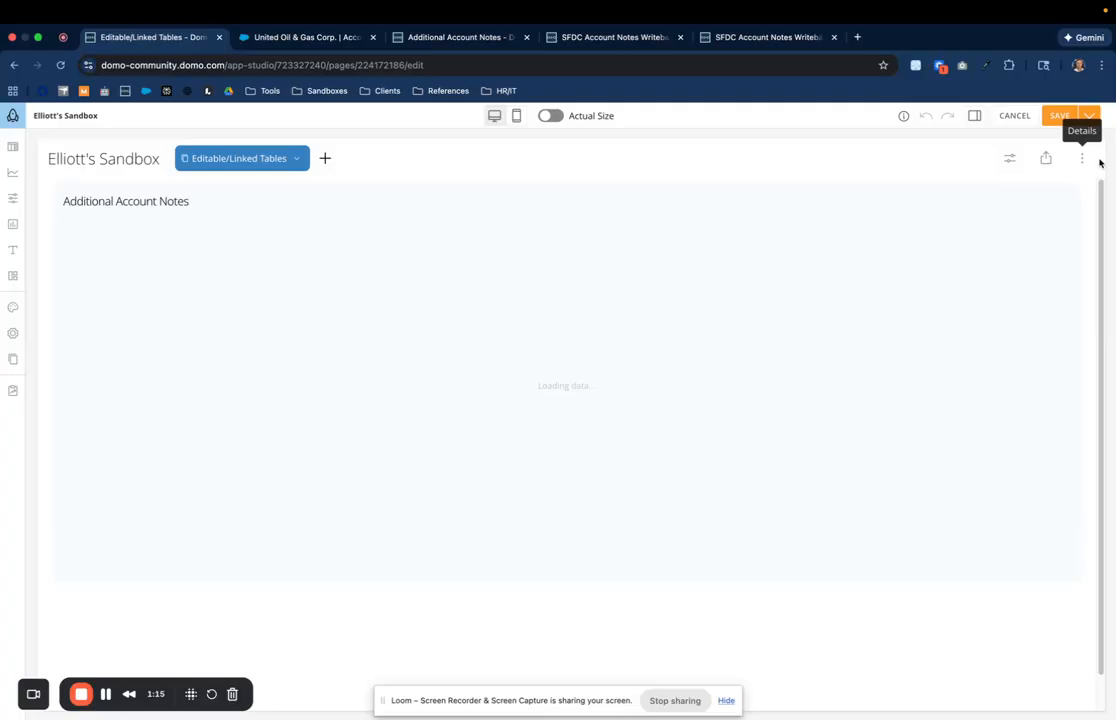
- Add a linked table above Additional Account Notes, using a DataSet as its source
left_click(13, 149)
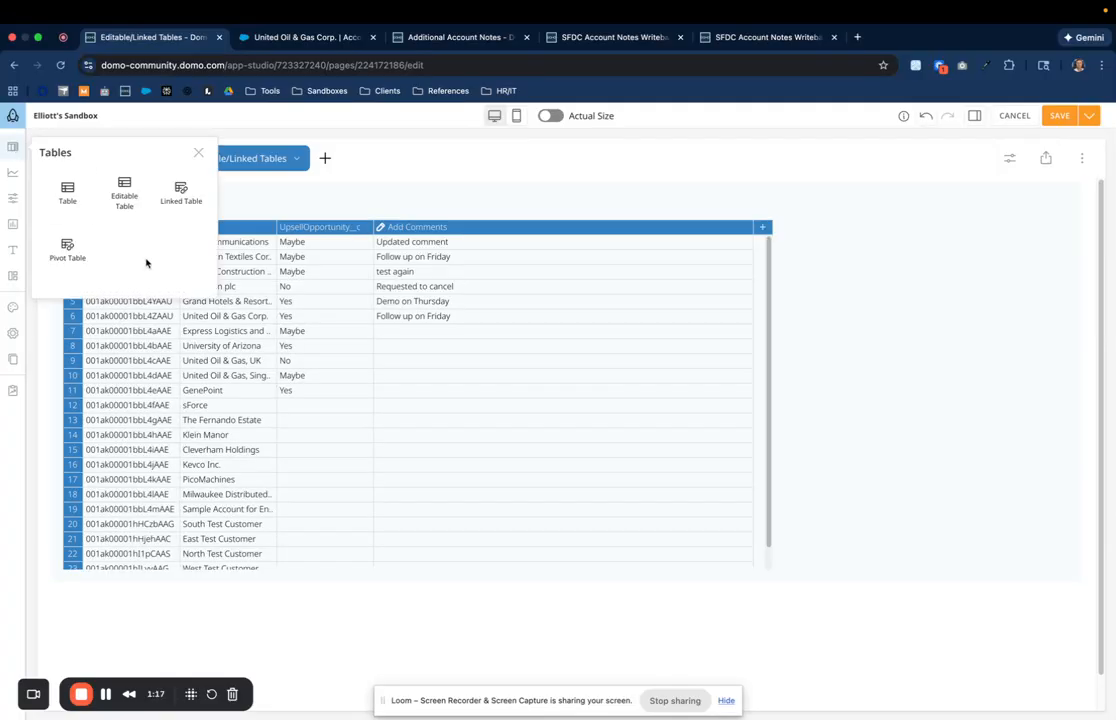
left_click_drag(180, 192, 411, 199)
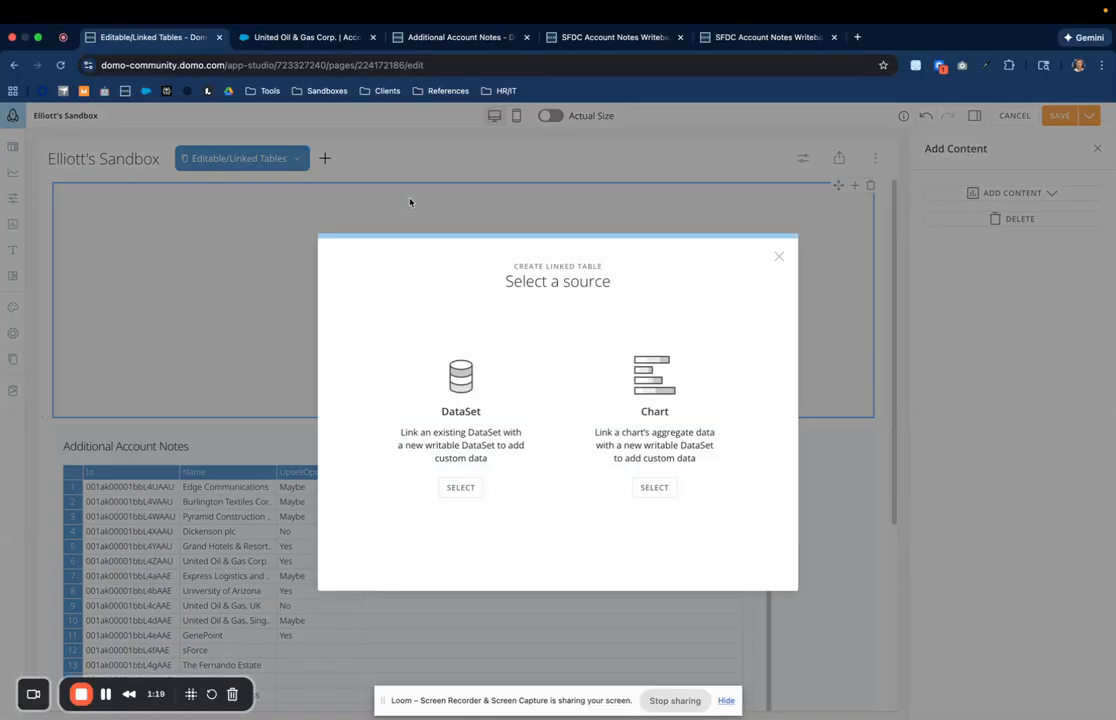
left_click(460, 487)
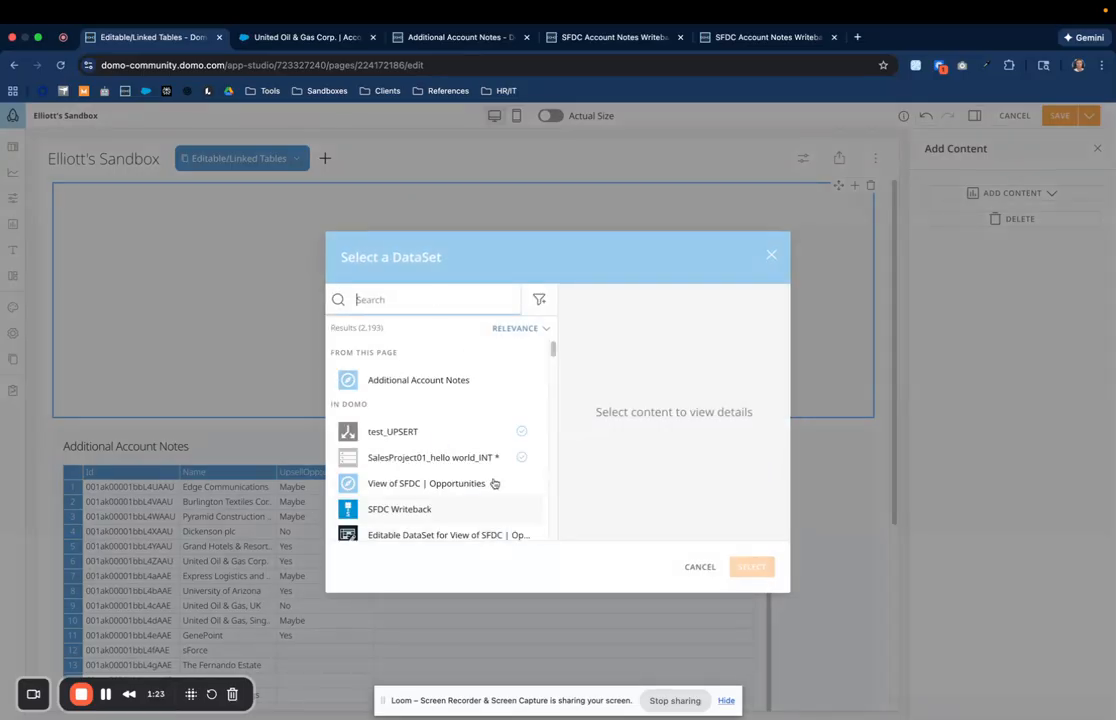
- Sort the available DataSets by newest created and choose SFDC | Accounts as the linked table's source
left_click(518, 329)
left_click(505, 378)
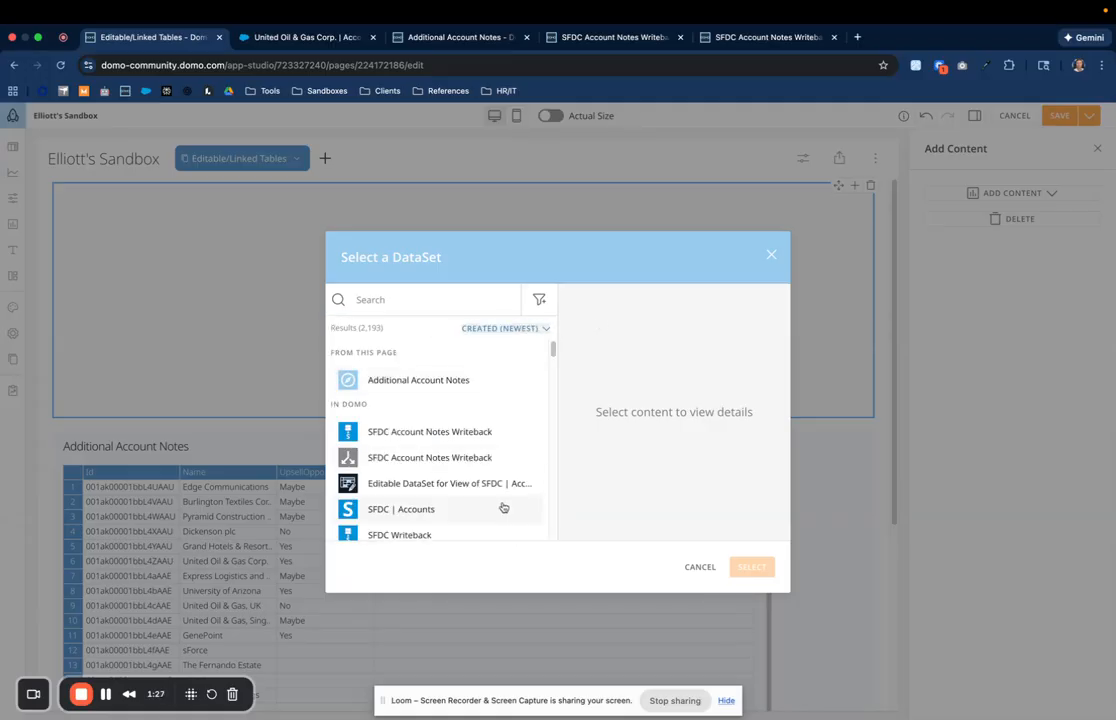
left_click(450, 502)
left_click(751, 566)
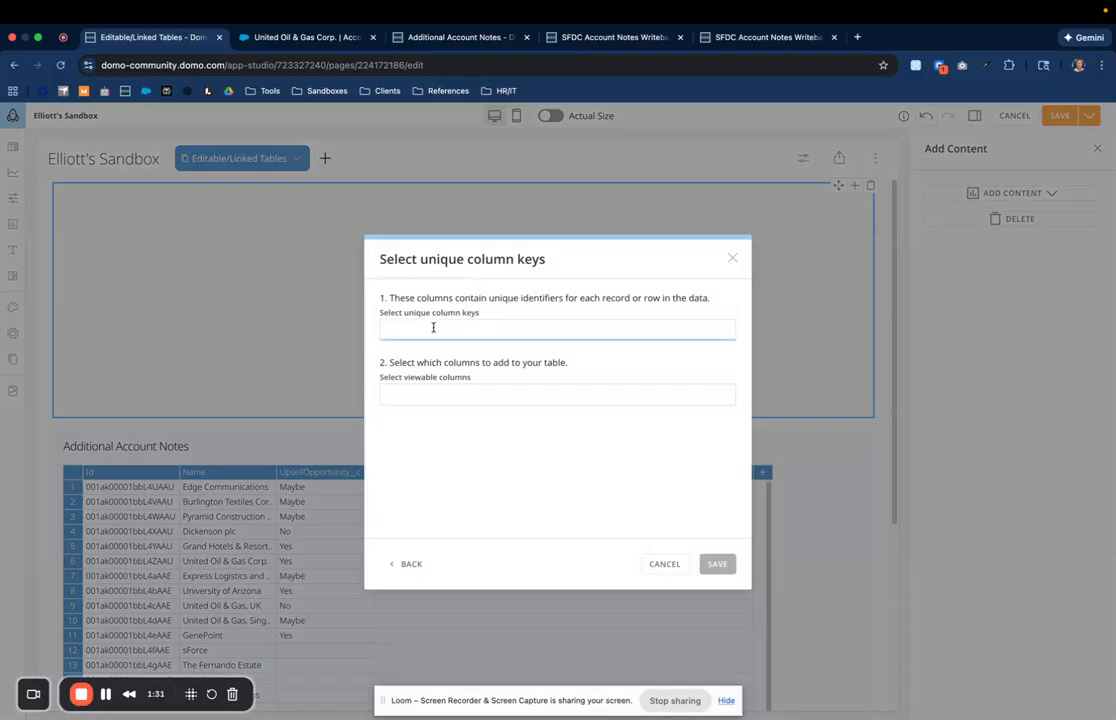
- Set Id as the linked table's unique column key
left_click(432, 327)
type("id")
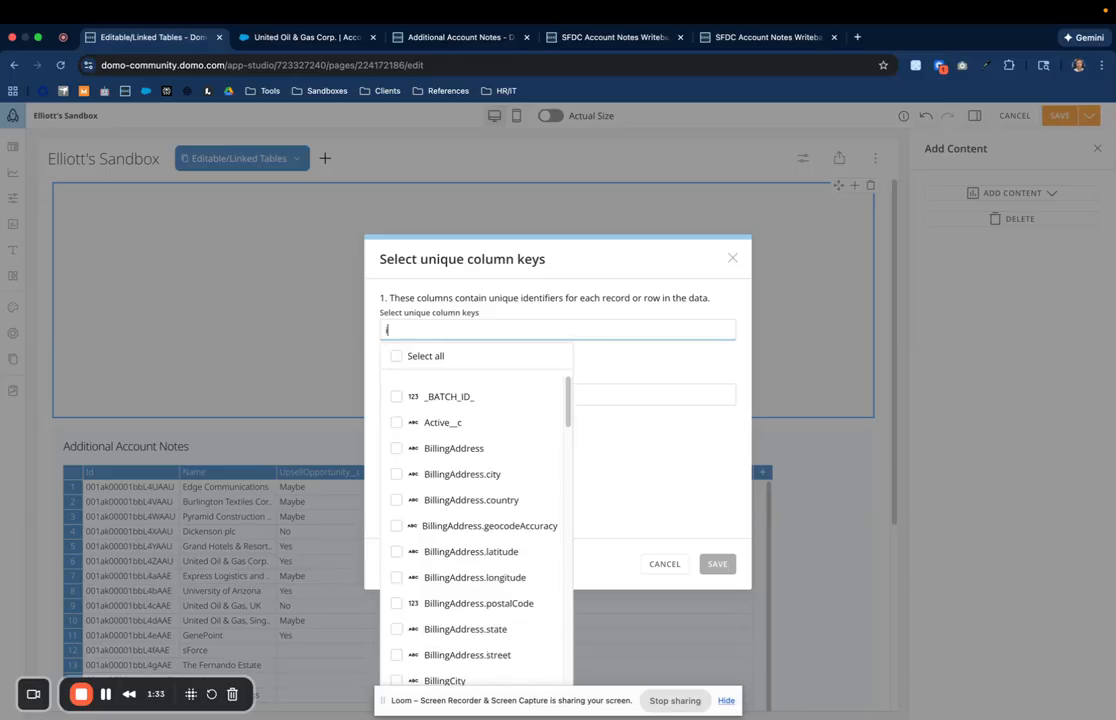
left_click(398, 474)
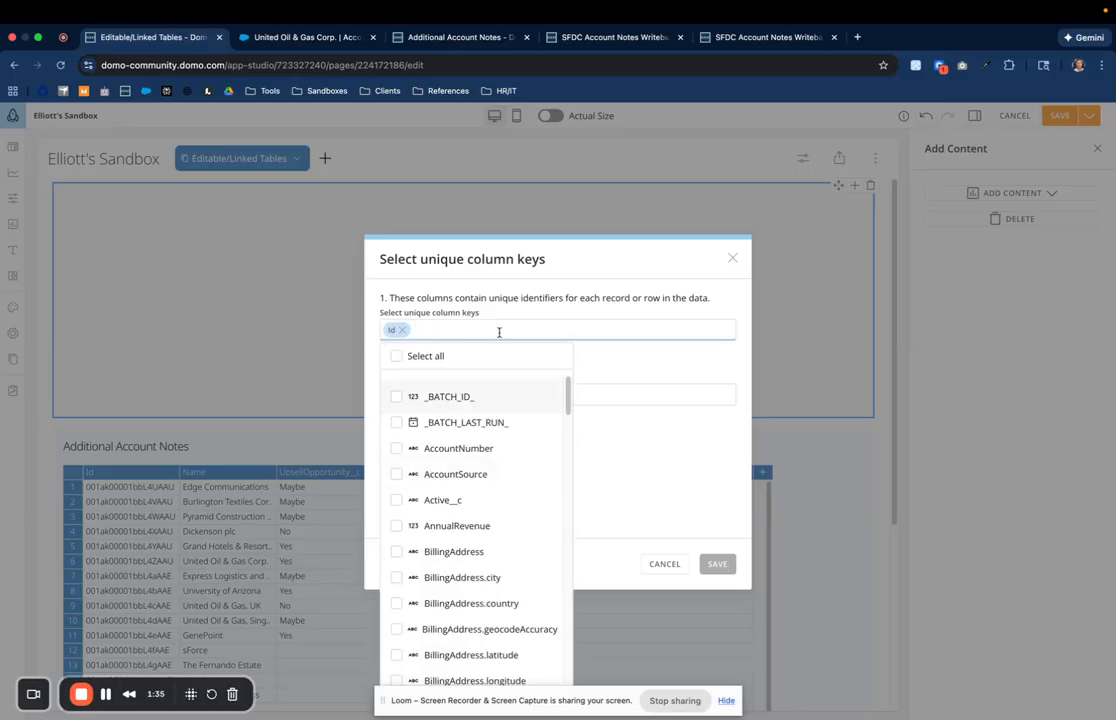
left_click(418, 320)
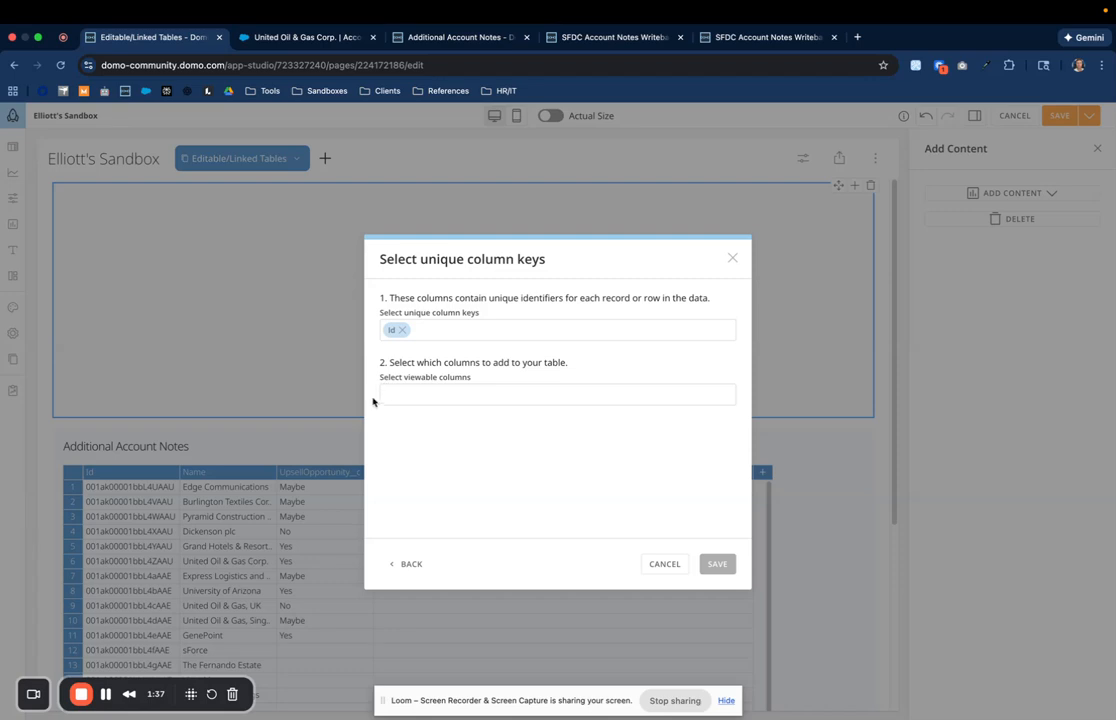
- Choose Name, Description and AnnualRevenue as the viewable columns and save the linked table
left_click(469, 398)
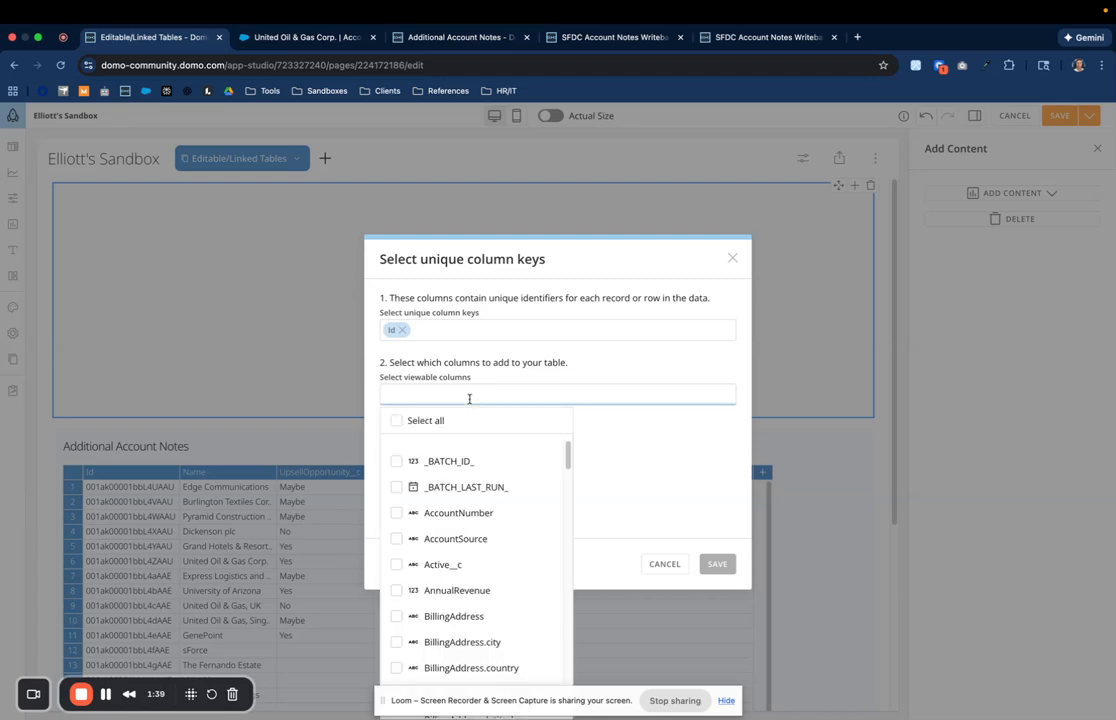
type("name")
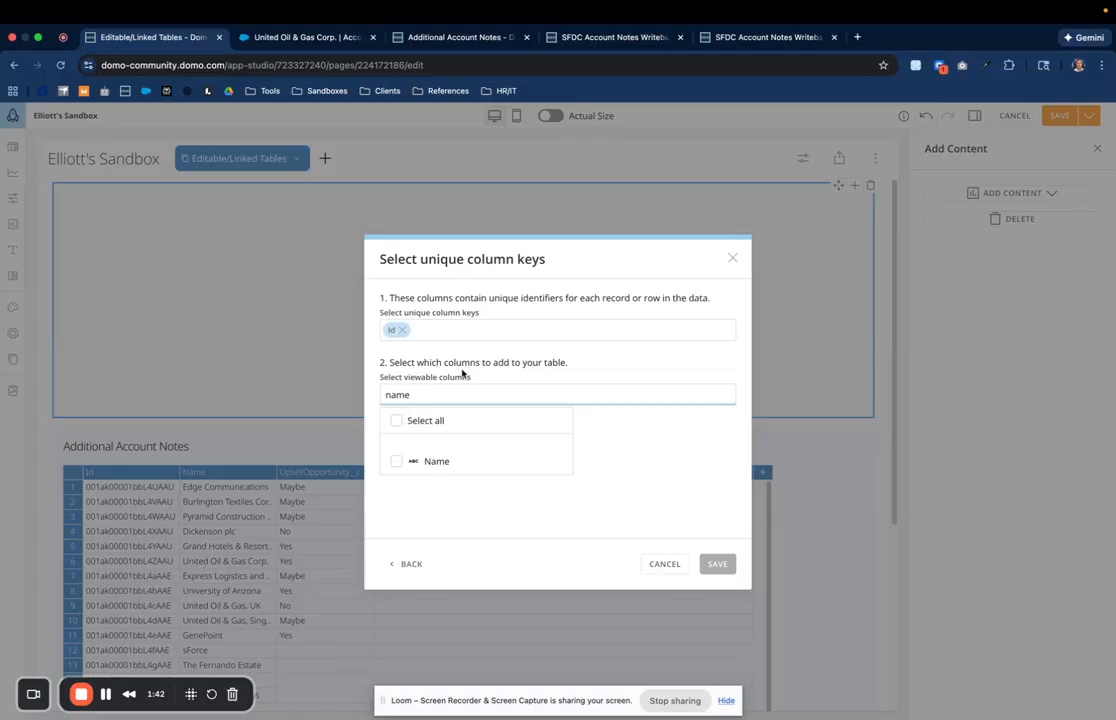
left_click(396, 461)
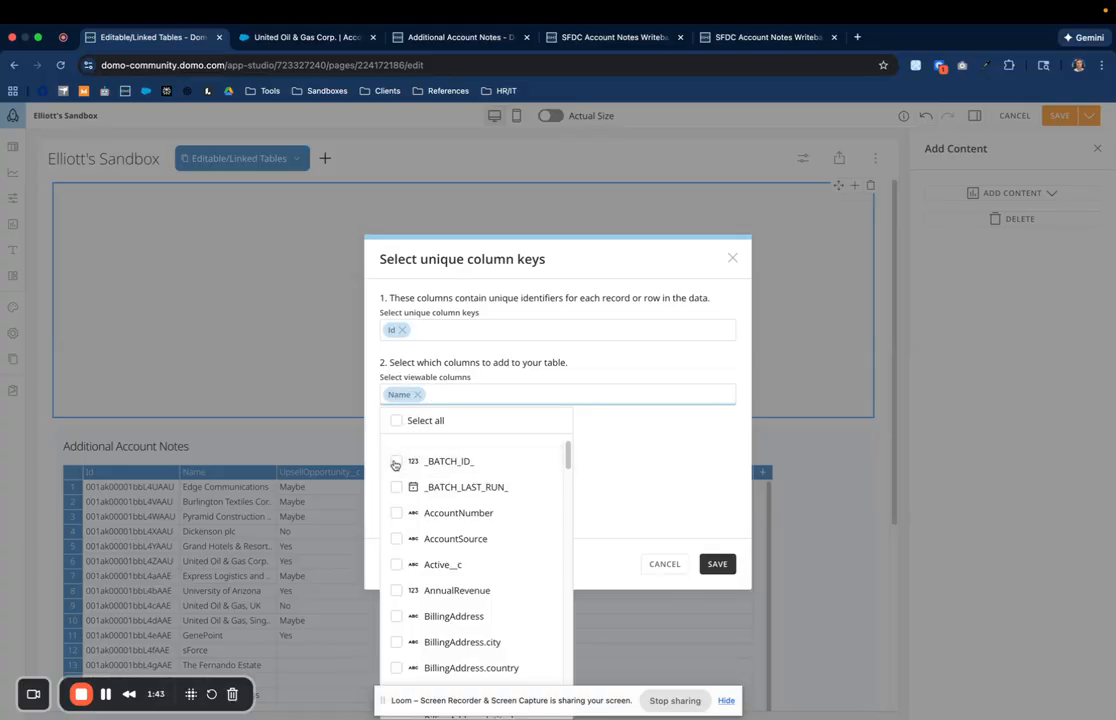
type("desc")
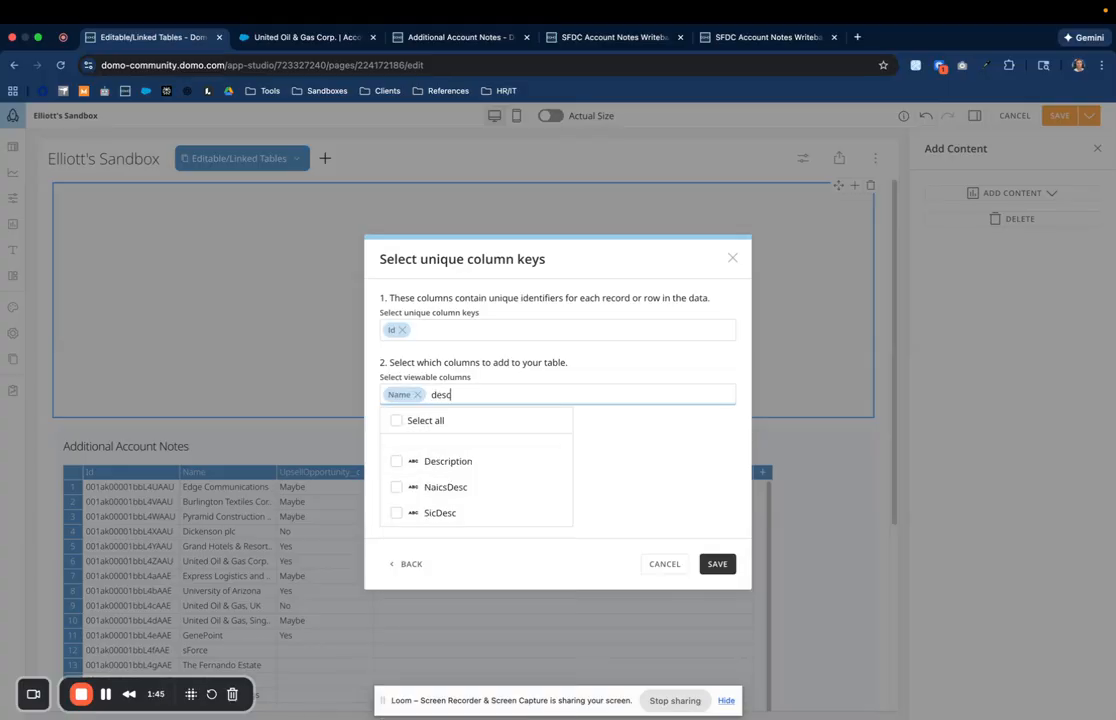
left_click(396, 461)
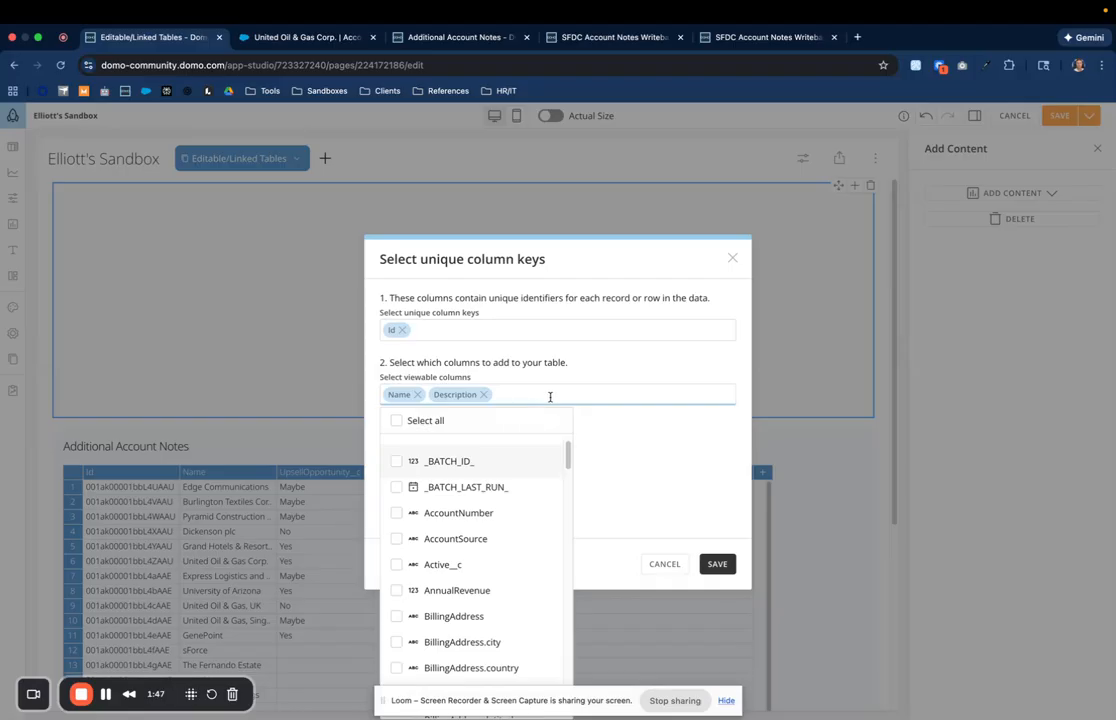
left_click(397, 591)
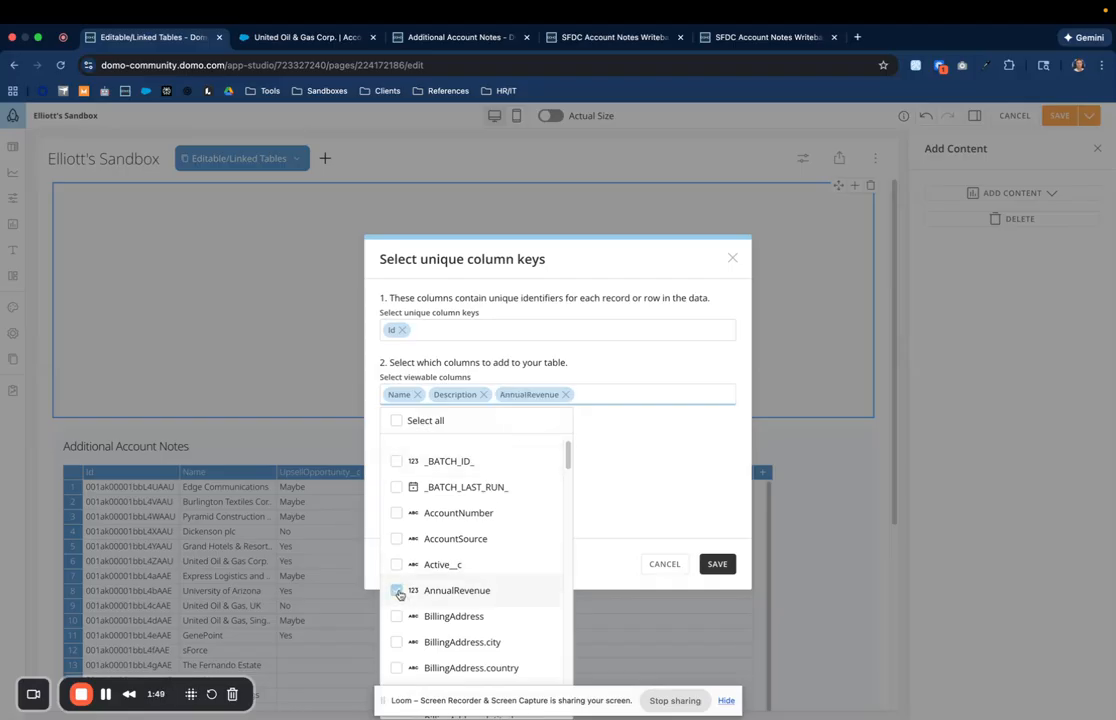
left_click(696, 463)
left_click(719, 566)
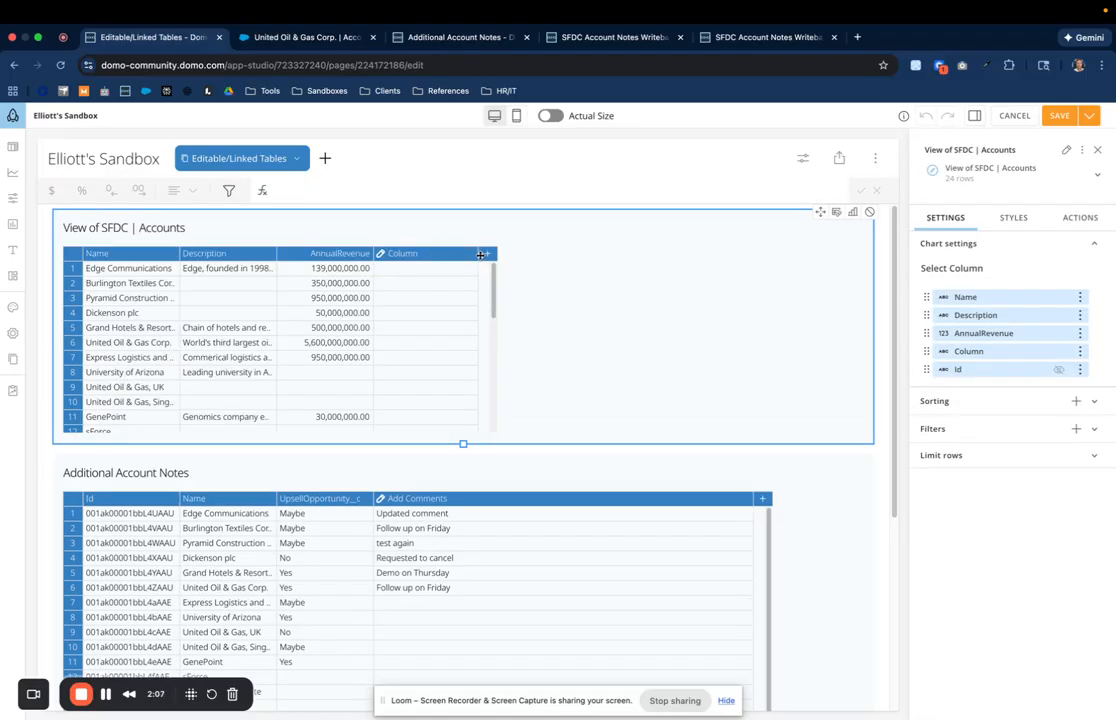
- Rename the linked table's new editable text column to Comments
left_click(488, 256)
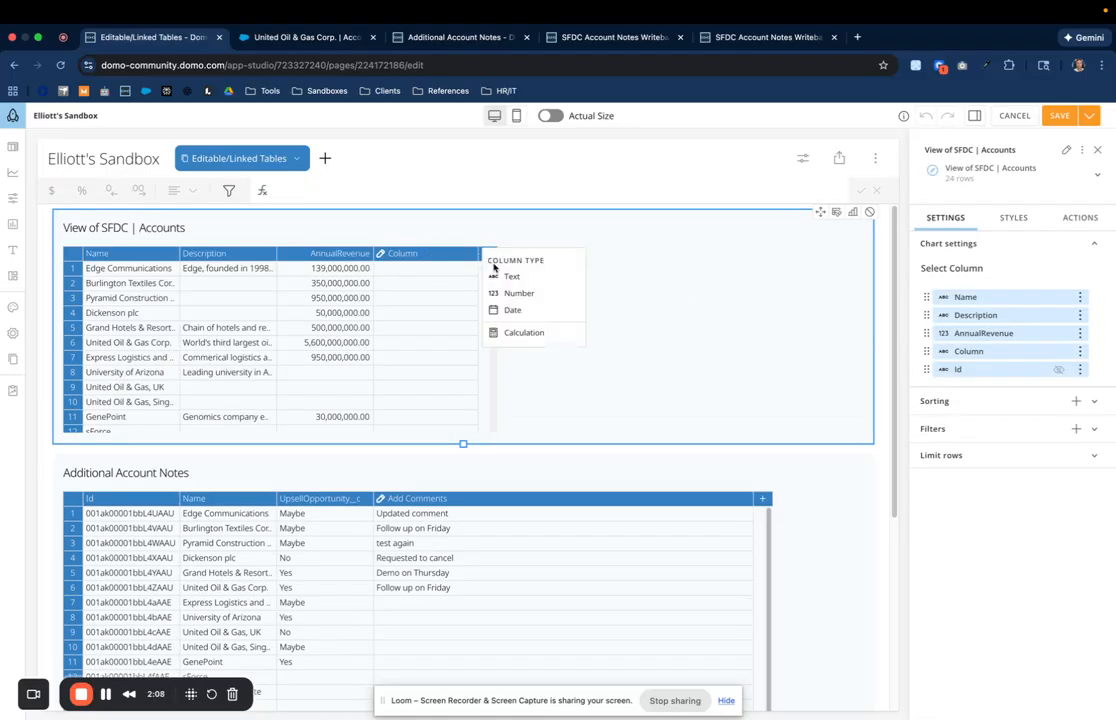
left_click(549, 280)
left_click(418, 252)
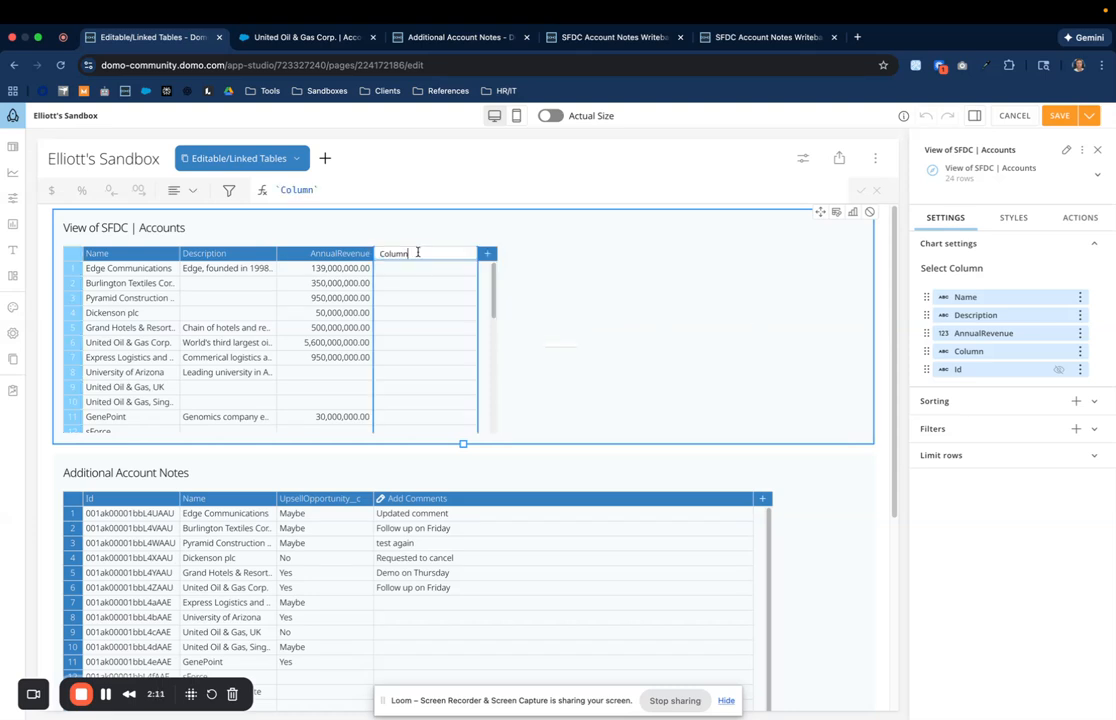
double_click(418, 252)
type("Co")
- Add a Date column to the linked table, then save and close the app editor
left_click(488, 254)
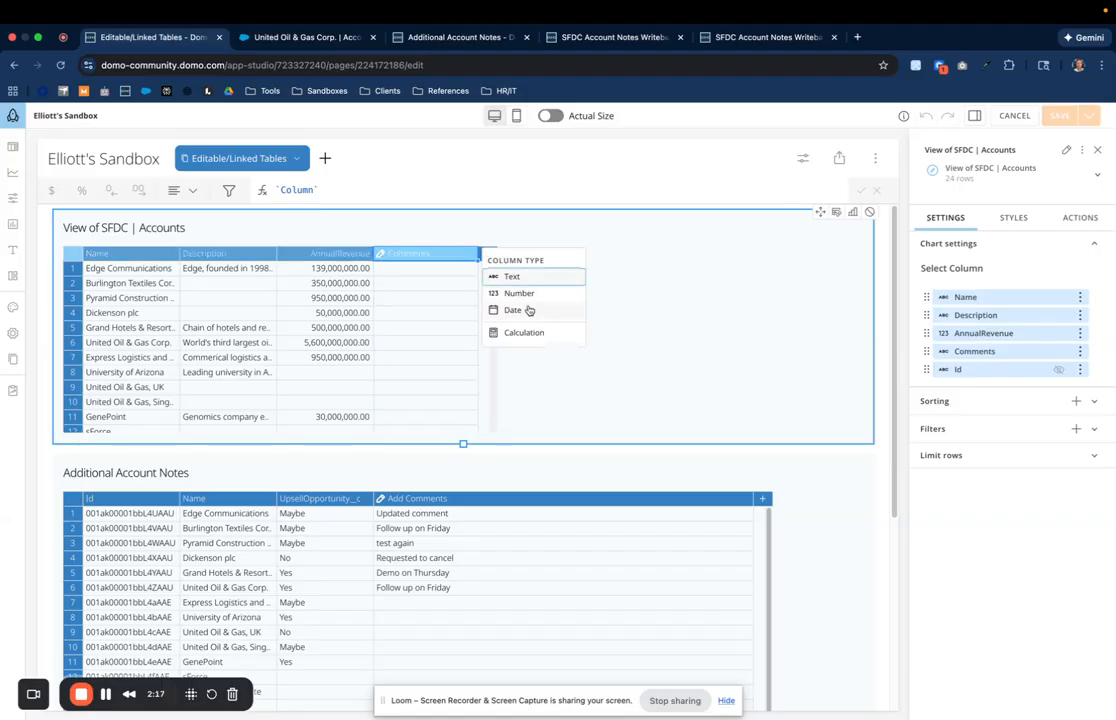
left_click(516, 309)
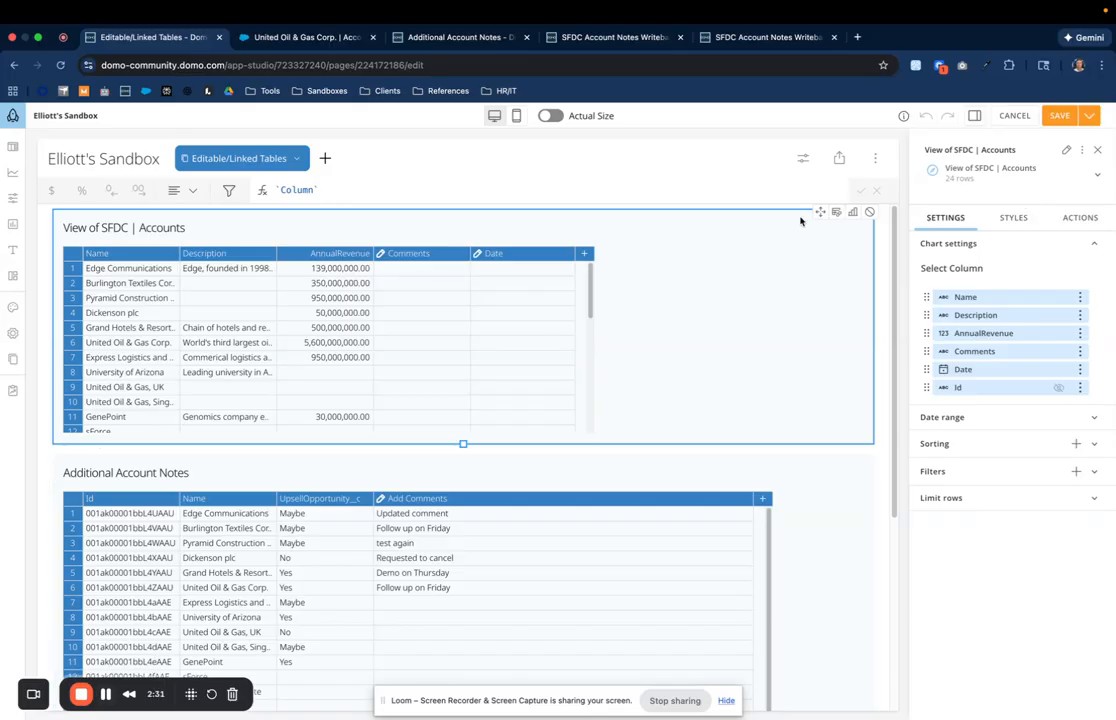
left_click(1089, 115)
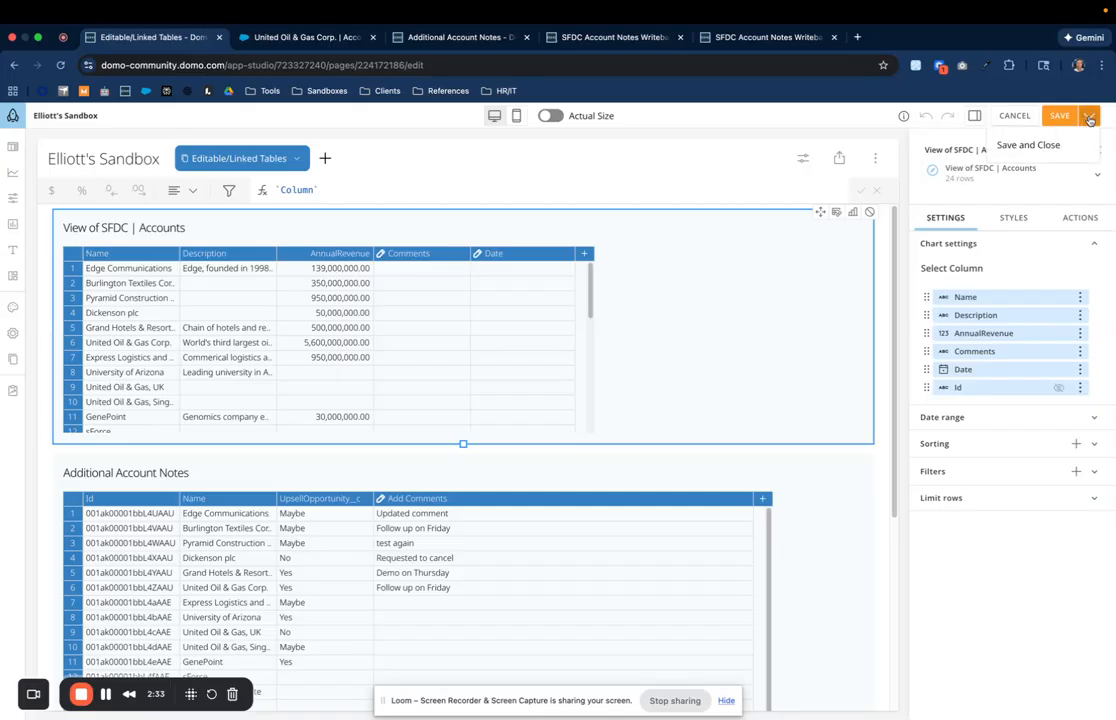
left_click(1047, 145)
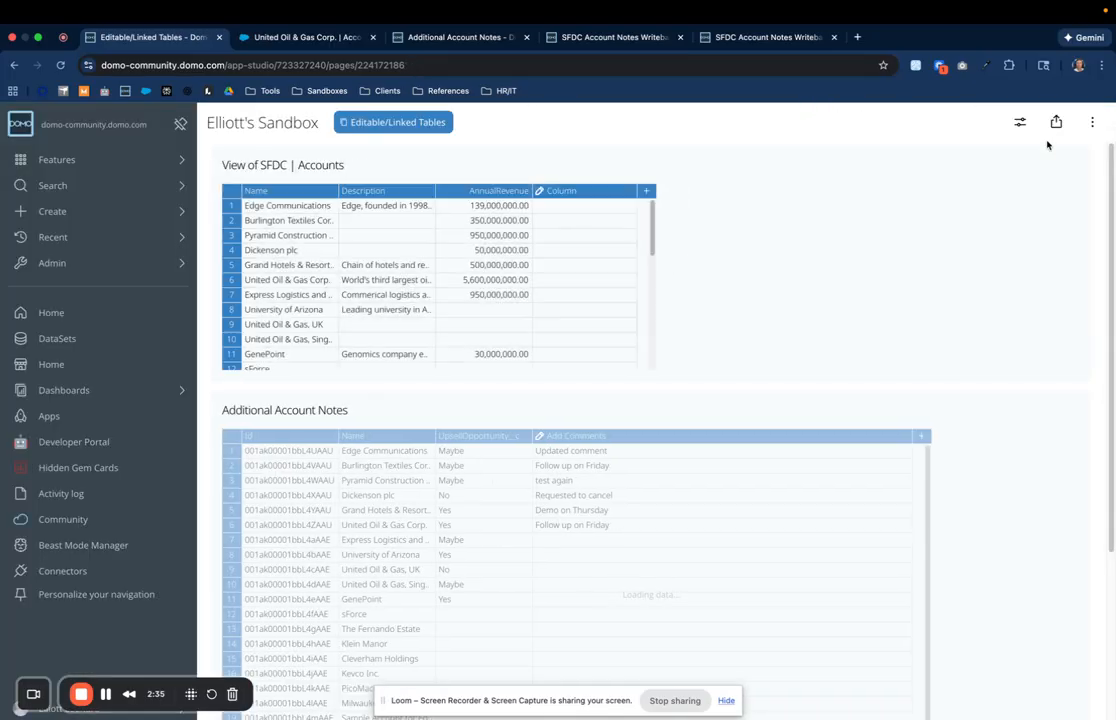
- Inspect the newly created editable DataSet and the View of SFDC | Accounts DataSet in the DataSets list
left_click(56, 340)
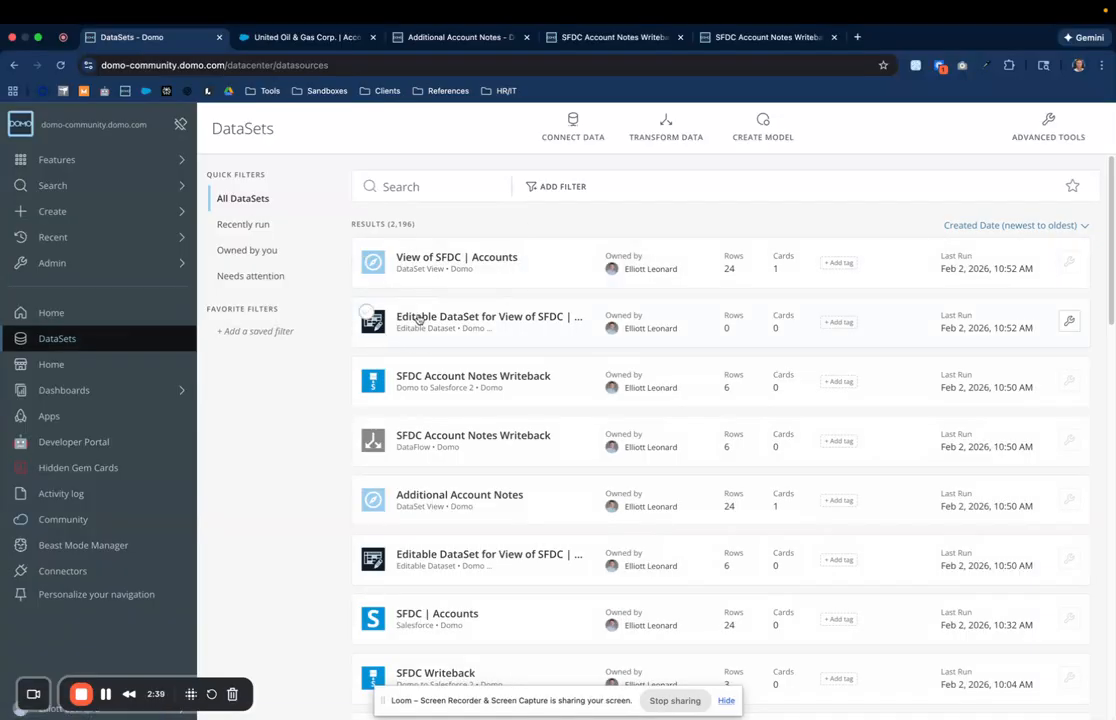
left_click(419, 318)
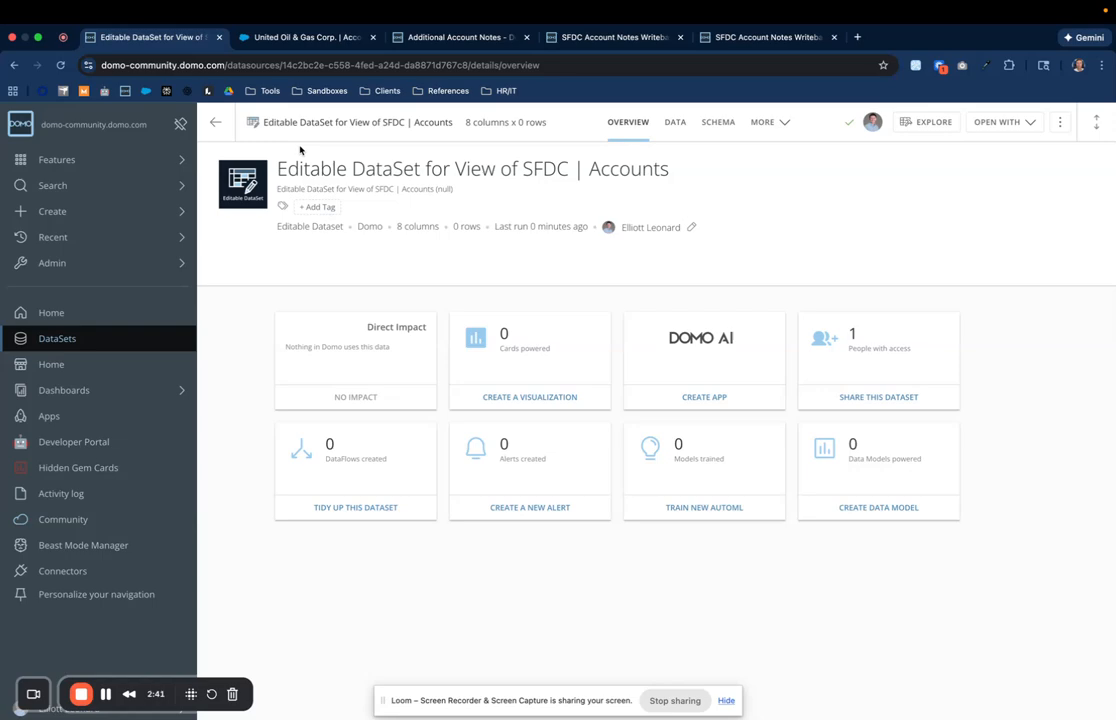
left_click(218, 124)
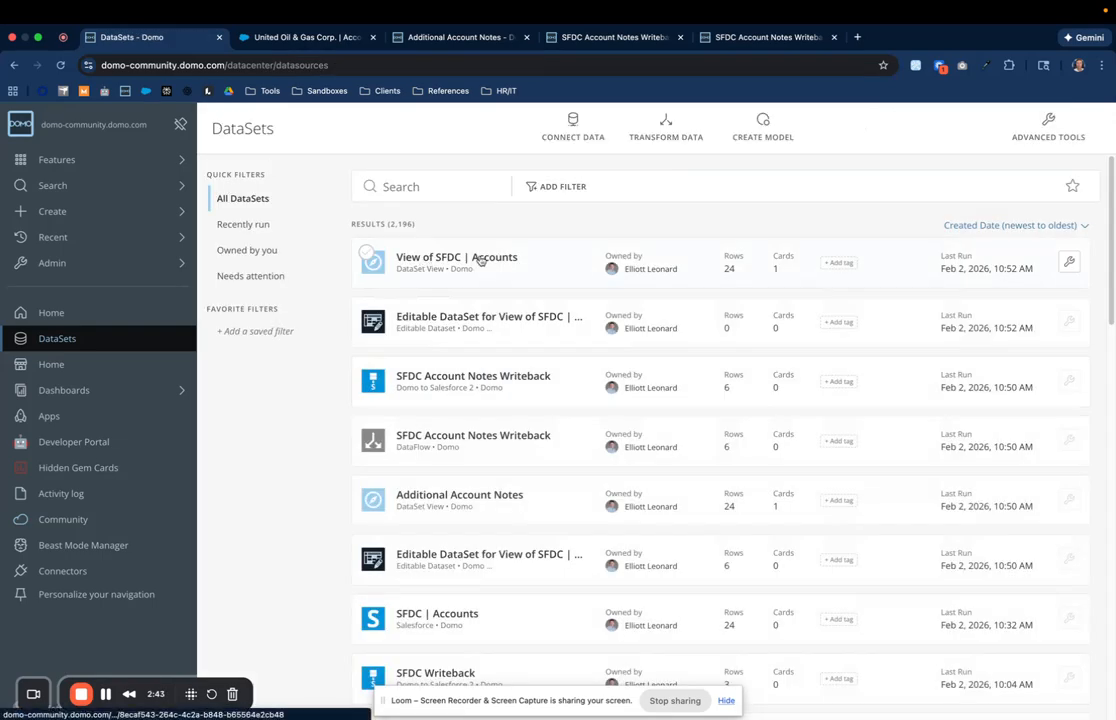
left_click(480, 260)
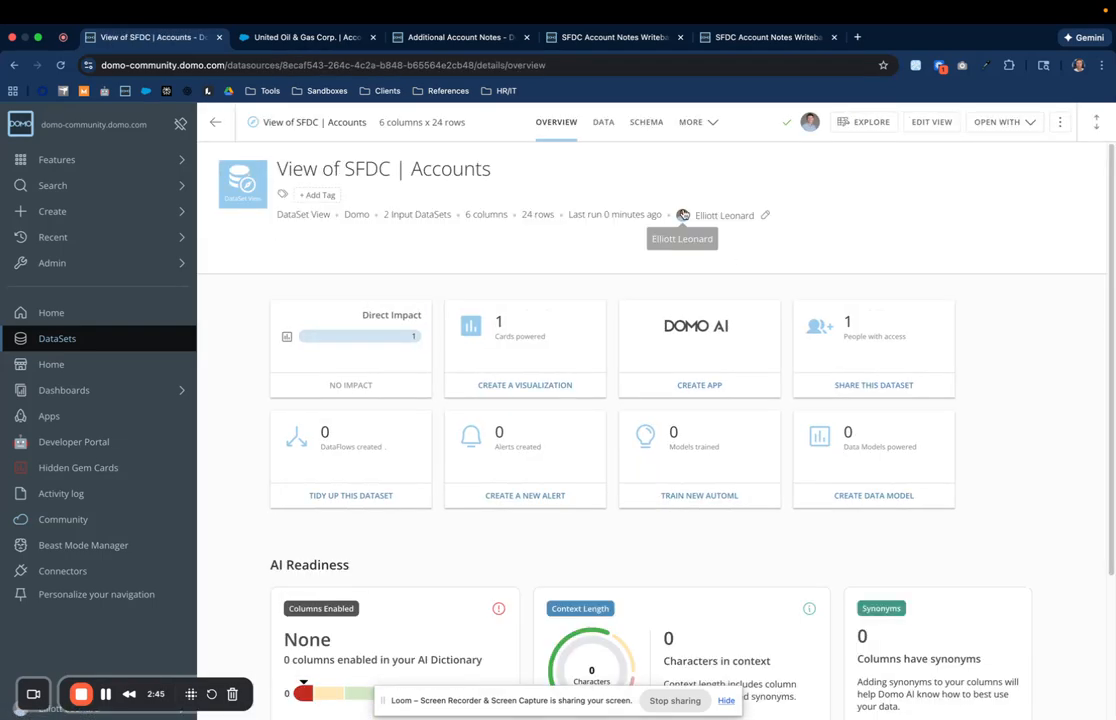
left_click(214, 122)
- Duplicate the DataSets browser tab and open the sandbox app containing the linked tables in the copy
right_click(150, 45)
left_click(182, 121)
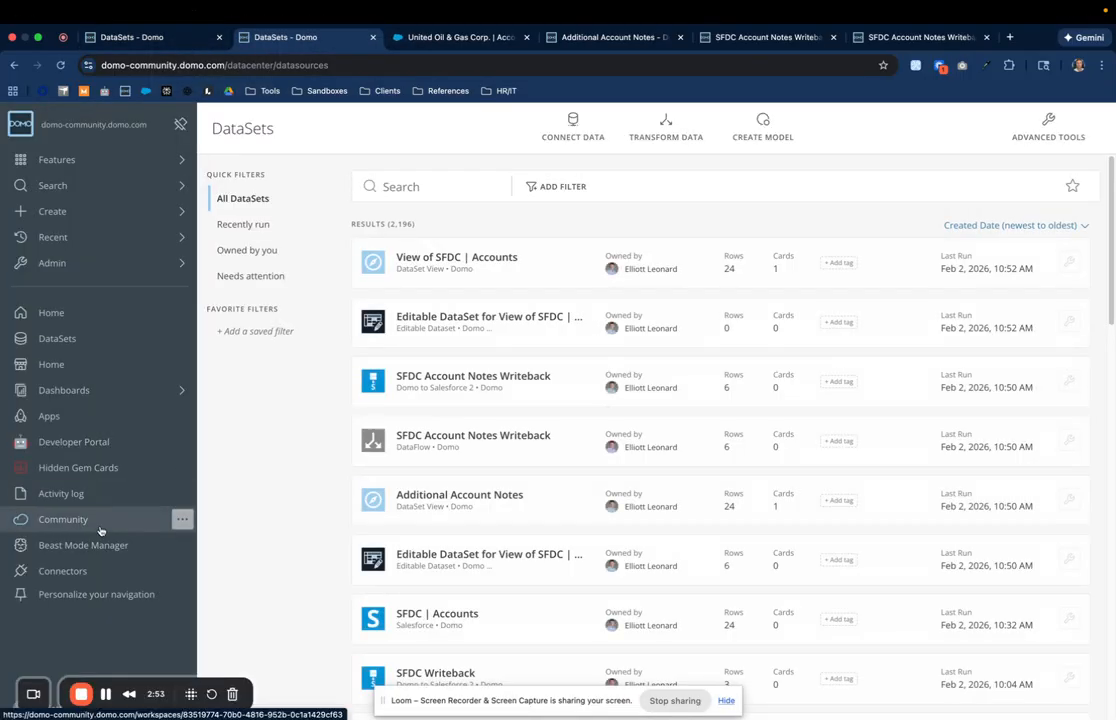
left_click(50, 416)
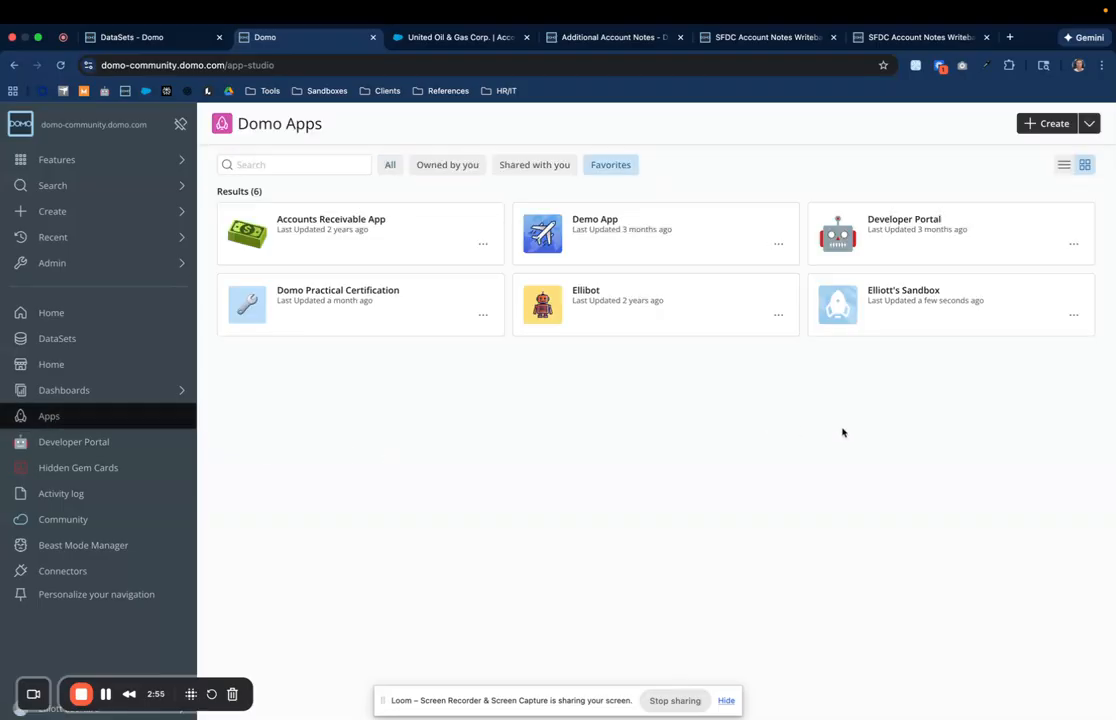
left_click(890, 324)
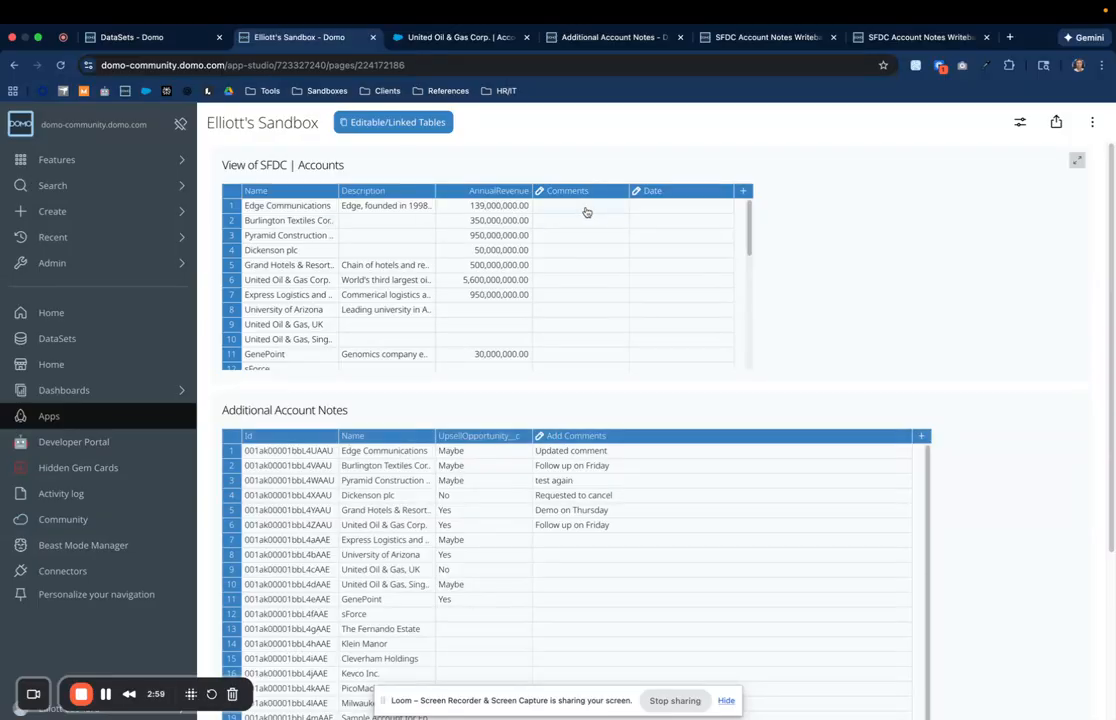
- Enter "test comment" as the Comments value for Edge Communications in the View of SFDC | Accounts table
left_click(587, 208)
type("test comme")
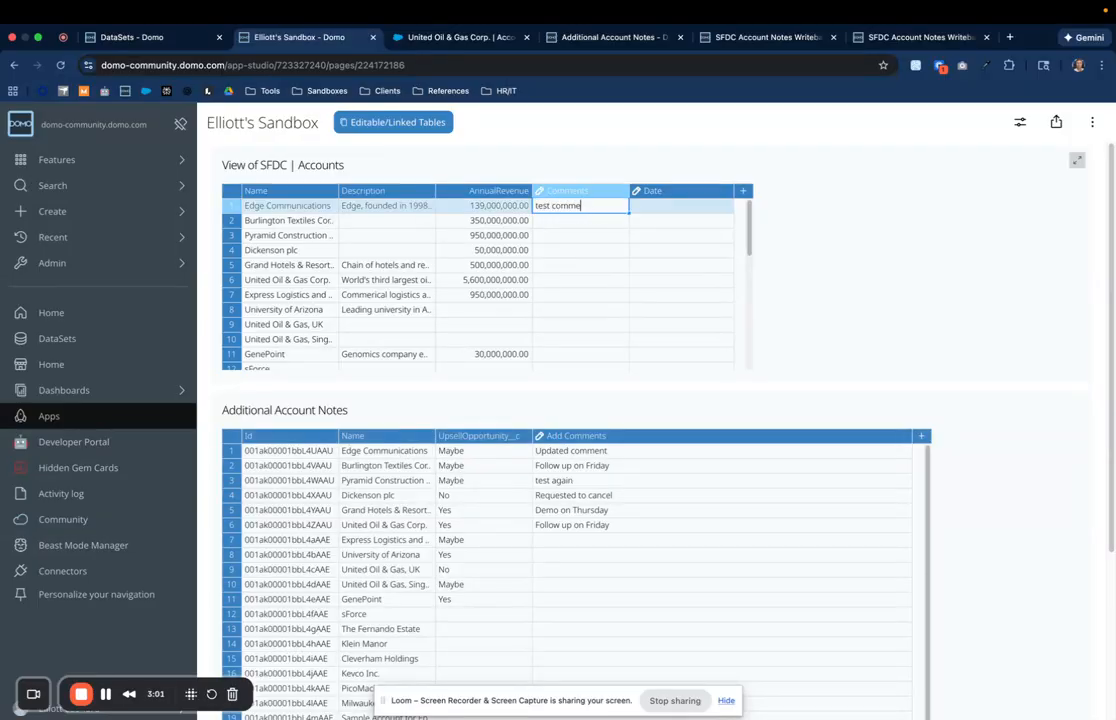
type("nt")
key("Return")
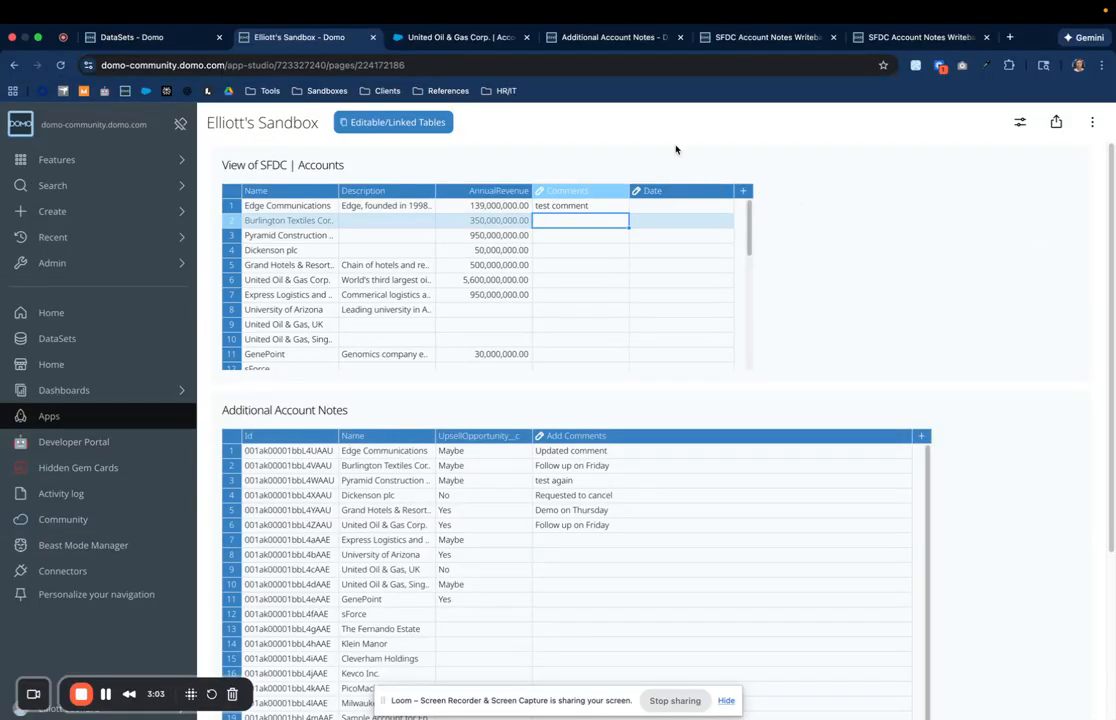
- Check the editable DataSet, then examine the refreshed data of View of SFDC | Accounts for the entered comment
left_click(130, 37)
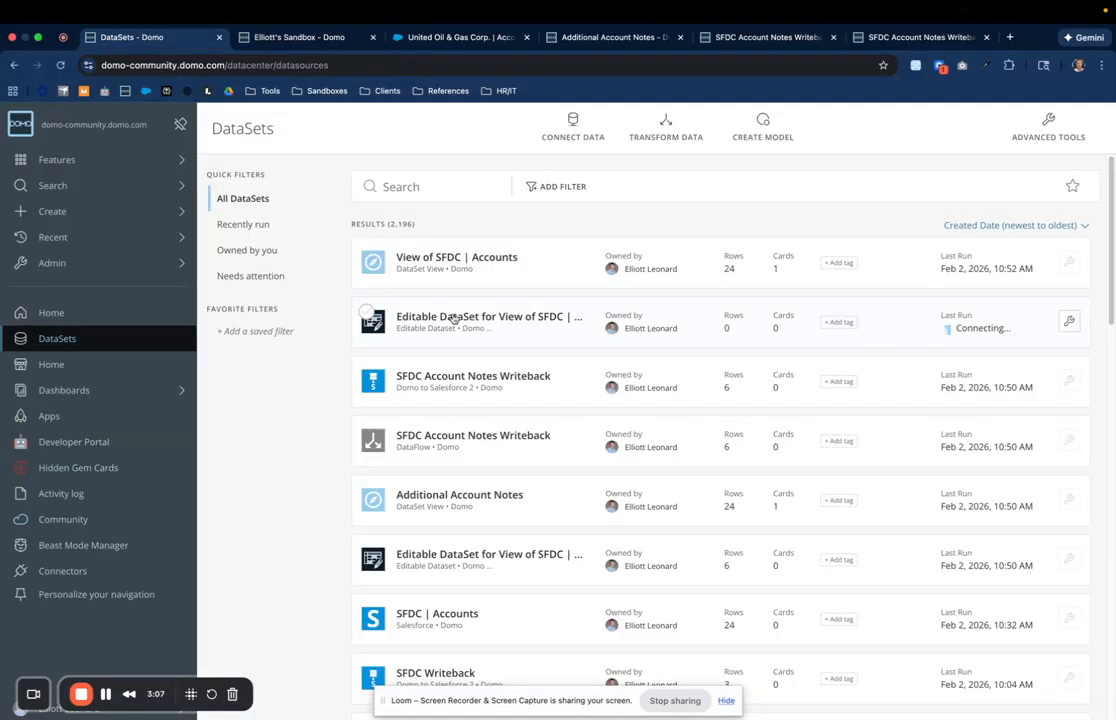
left_click(557, 318)
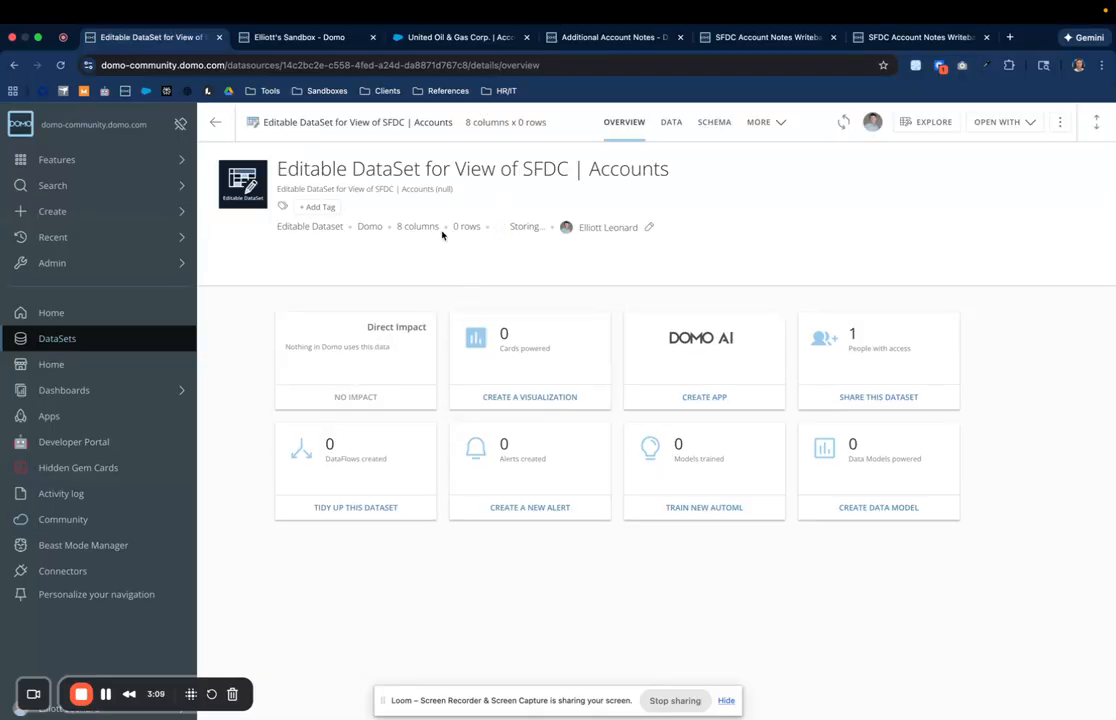
left_click(213, 125)
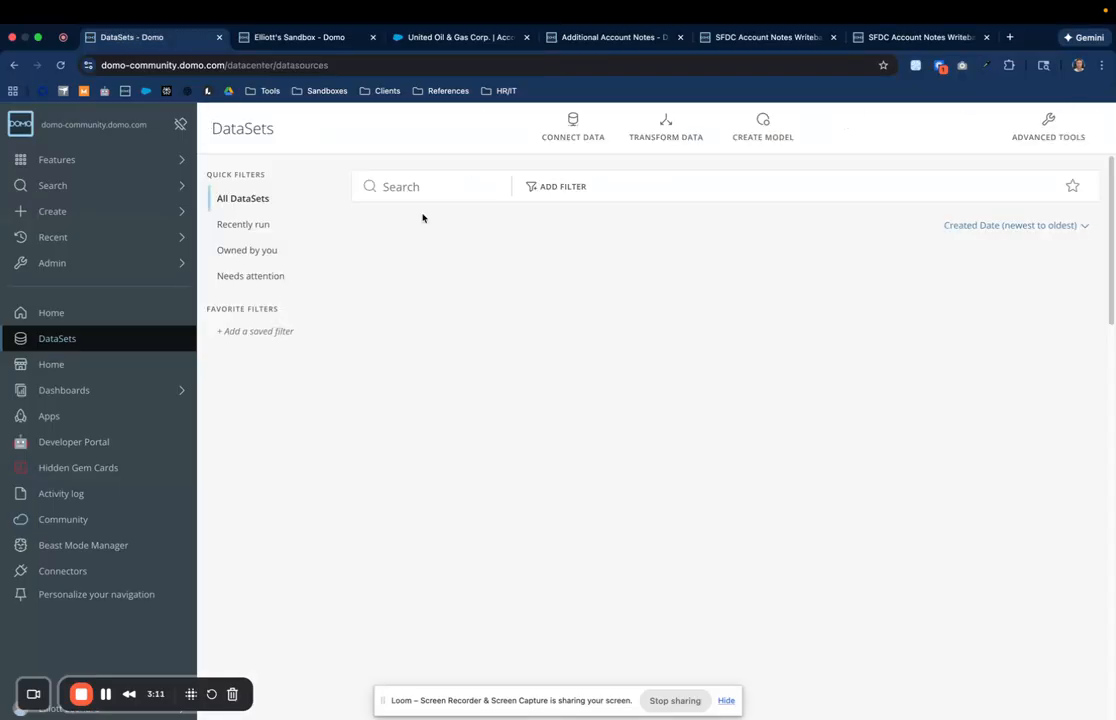
left_click(441, 267)
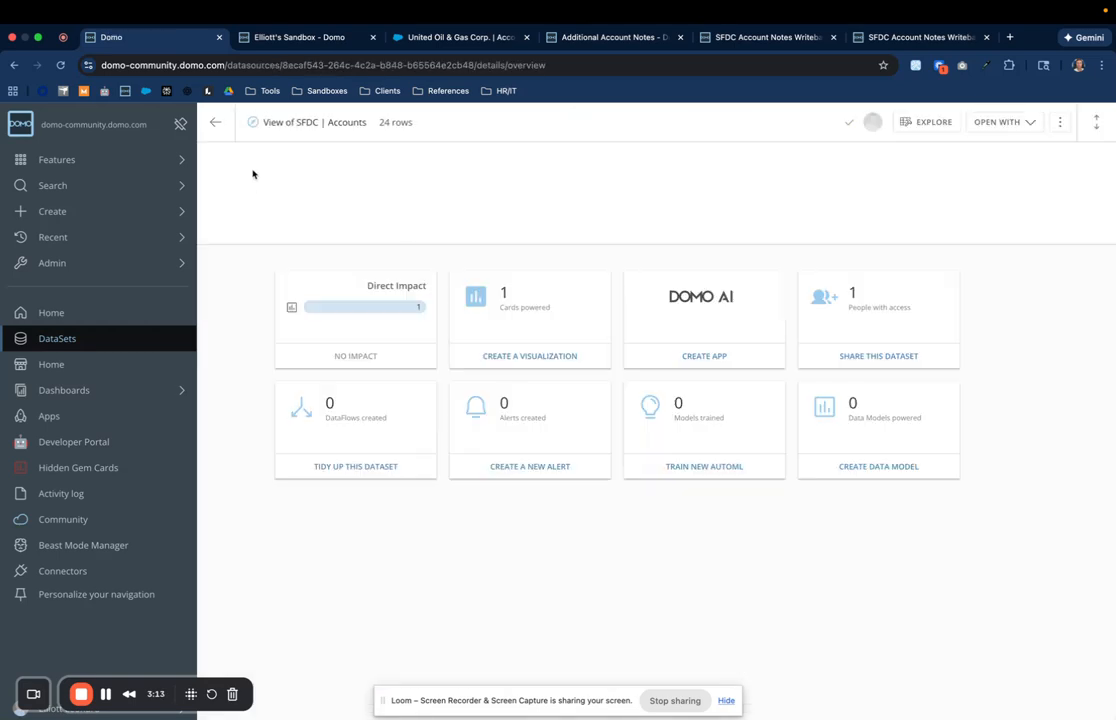
left_click(574, 131)
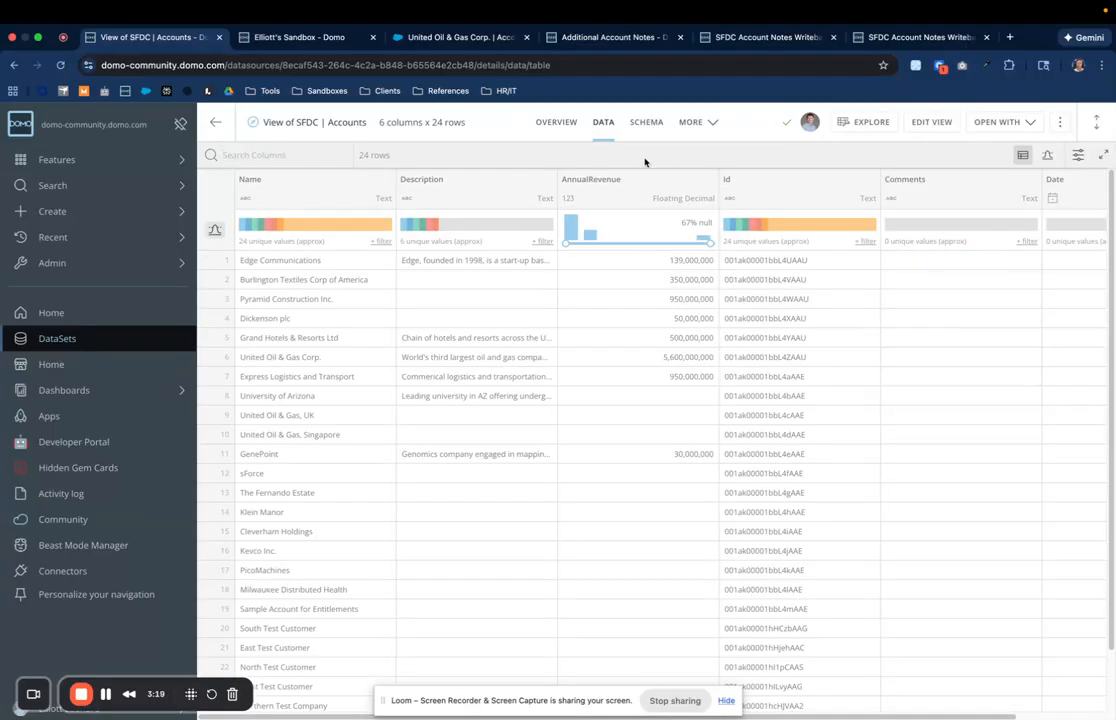
left_click(60, 64)
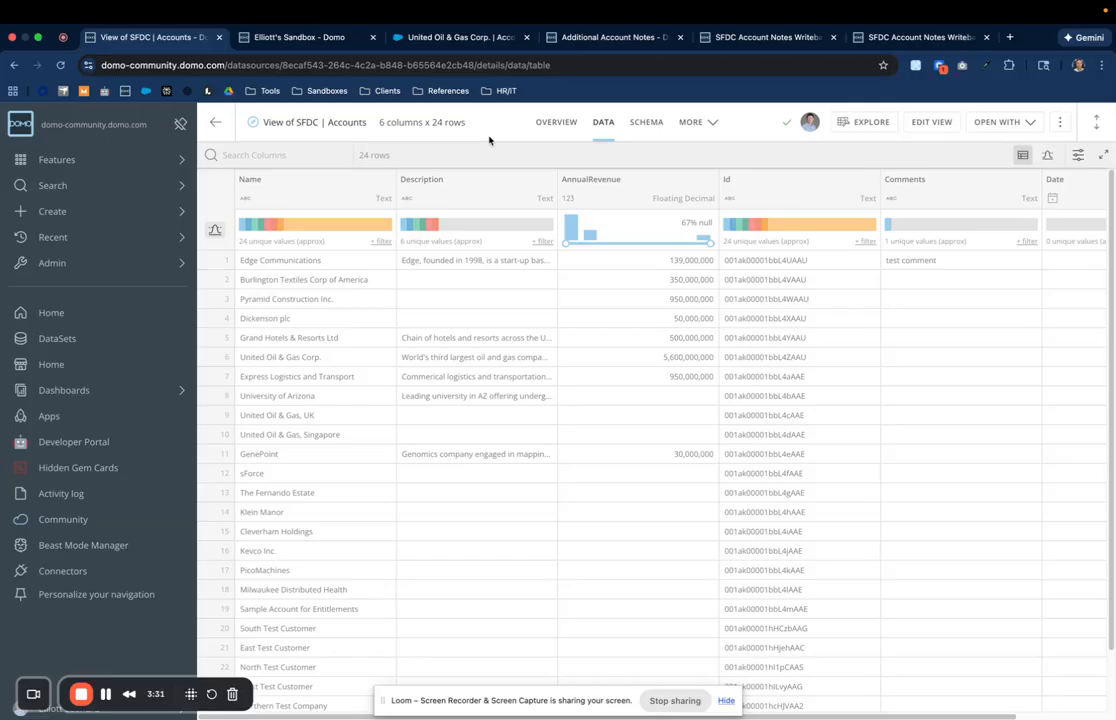
- Open View of SFDC | Accounts in Magic ETL and attach a Filter Rows action to its input
left_click(1015, 122)
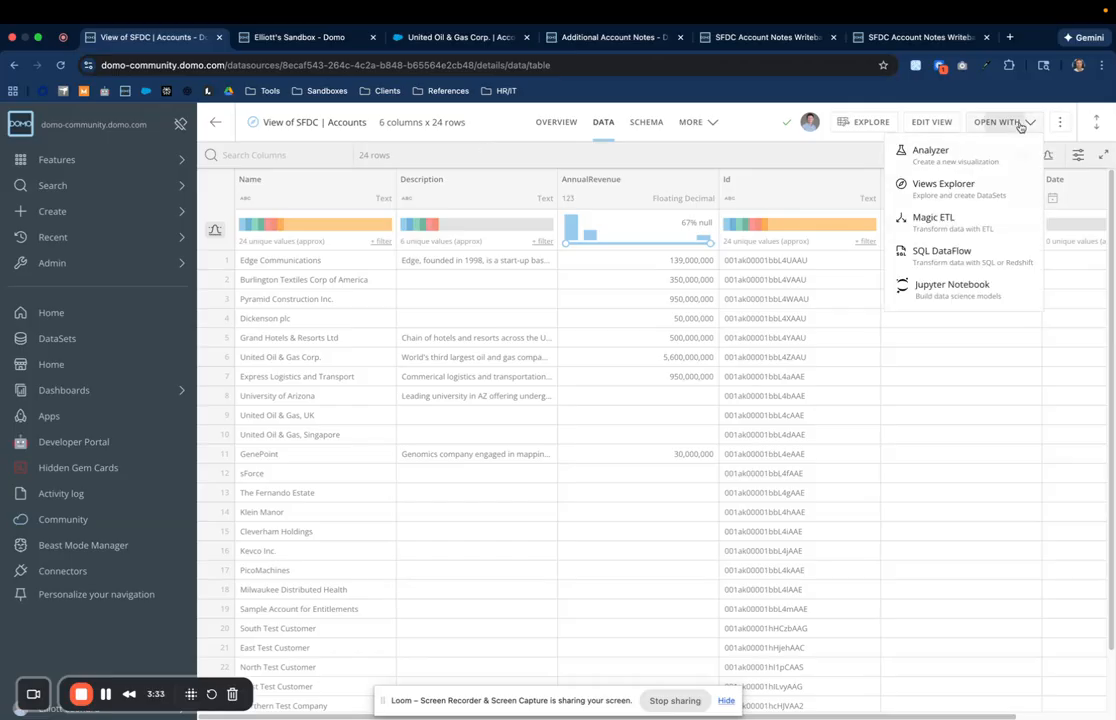
left_click(953, 225)
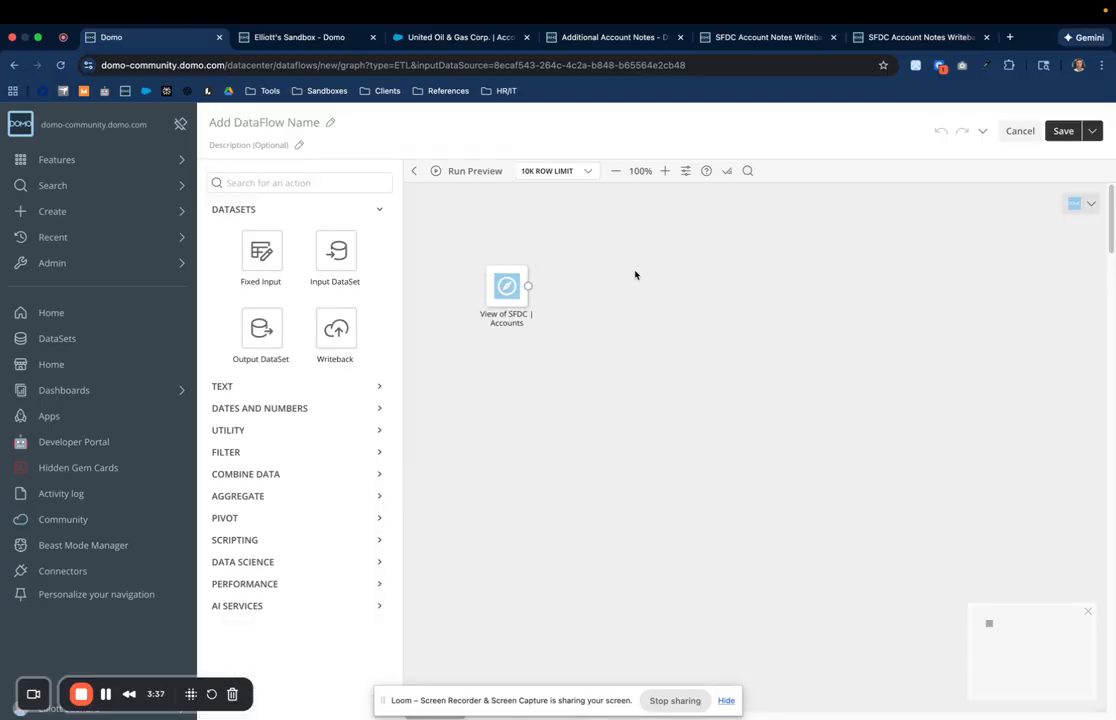
left_click(236, 182)
type("fil")
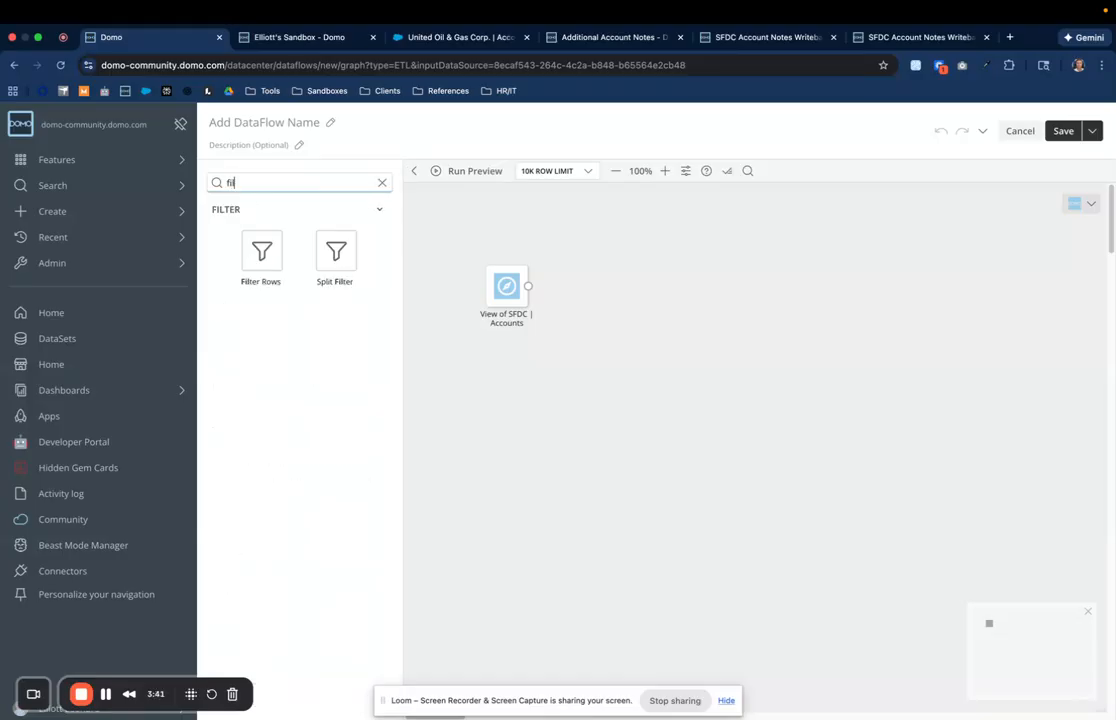
left_click_drag(261, 250, 569, 284)
- Configure the Filter Rows action with a single rule using the "is not null" comparison
left_click(468, 541)
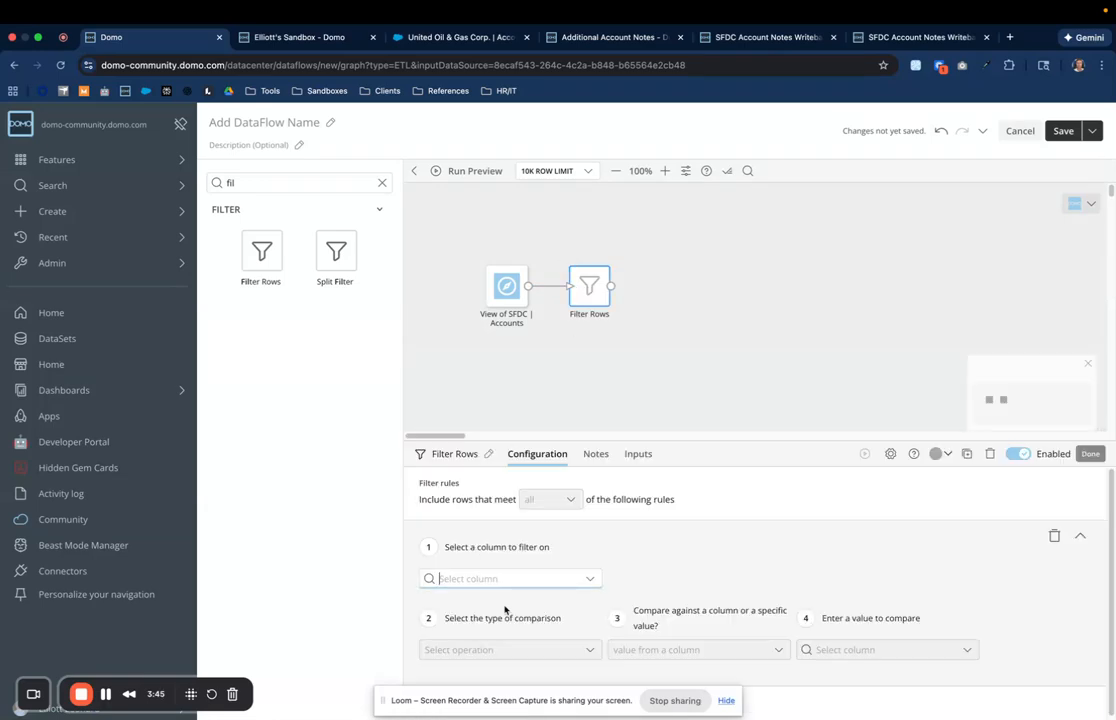
left_click(506, 579)
left_click(501, 535)
left_click(505, 649)
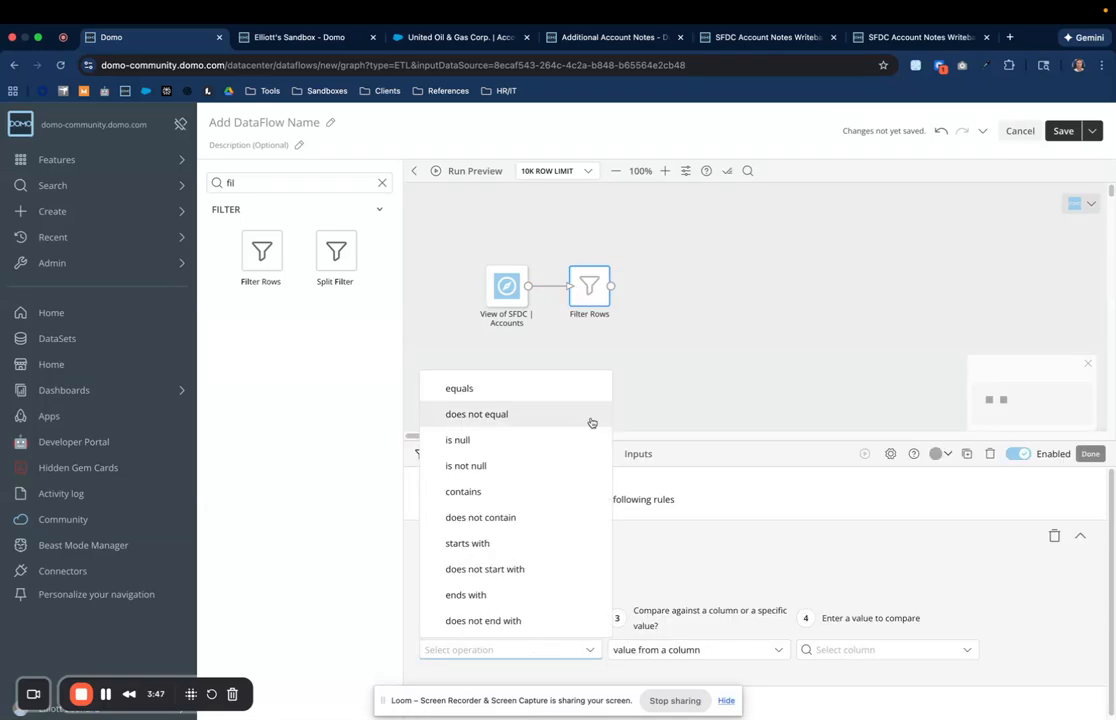
left_click(533, 467)
left_click(587, 386)
- Add a Writeback action to the DataFlow and connect it to the output of Filter Rows
key("BackSpace")
key("BackSpace")
key("BackSpace")
type("wr")
left_click_drag(258, 268, 715, 287)
left_click(665, 244)
left_click_drag(610, 286, 722, 292)
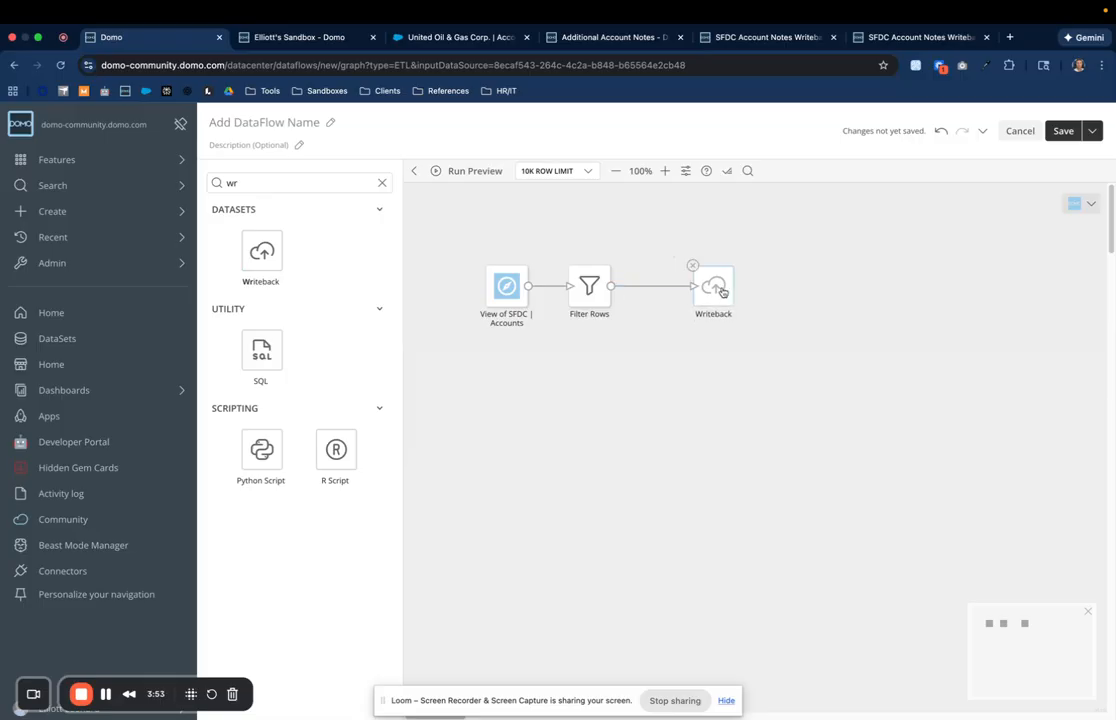
- Name the Writeback action's output test
left_click(720, 290)
left_click(557, 492)
type("test")
key("Return")
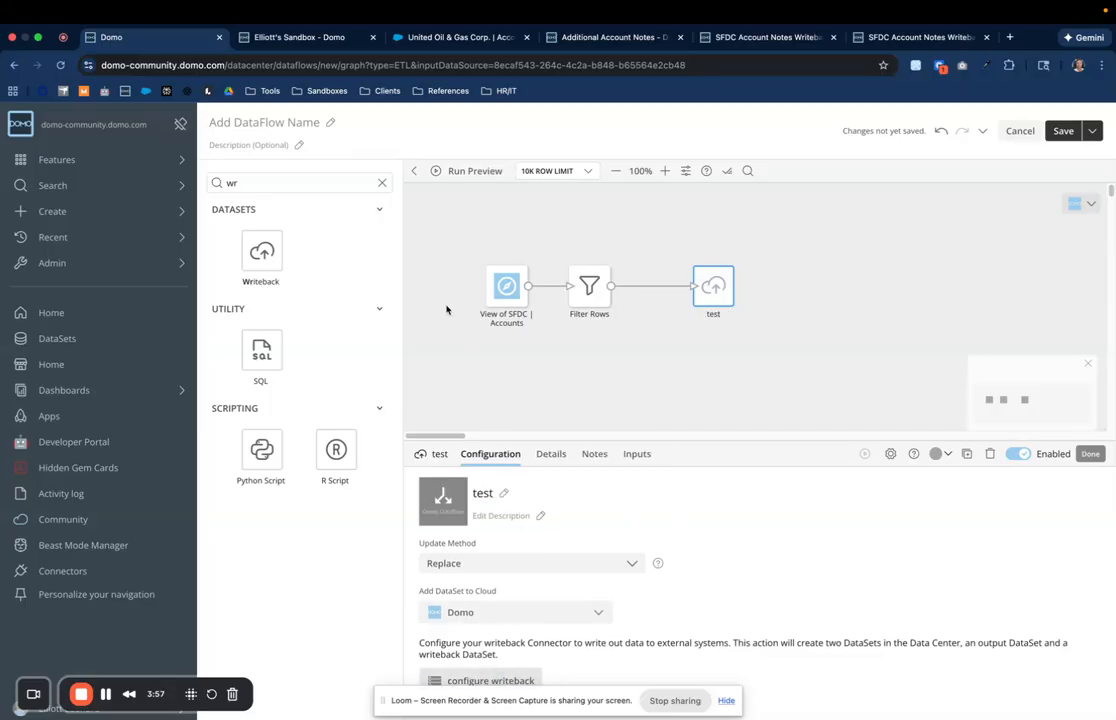
- Configure the writeback with the Salesforce Writeback Connector, the Test account and the "Update data in existing table" type
left_click(495, 680)
left_click(176, 313)
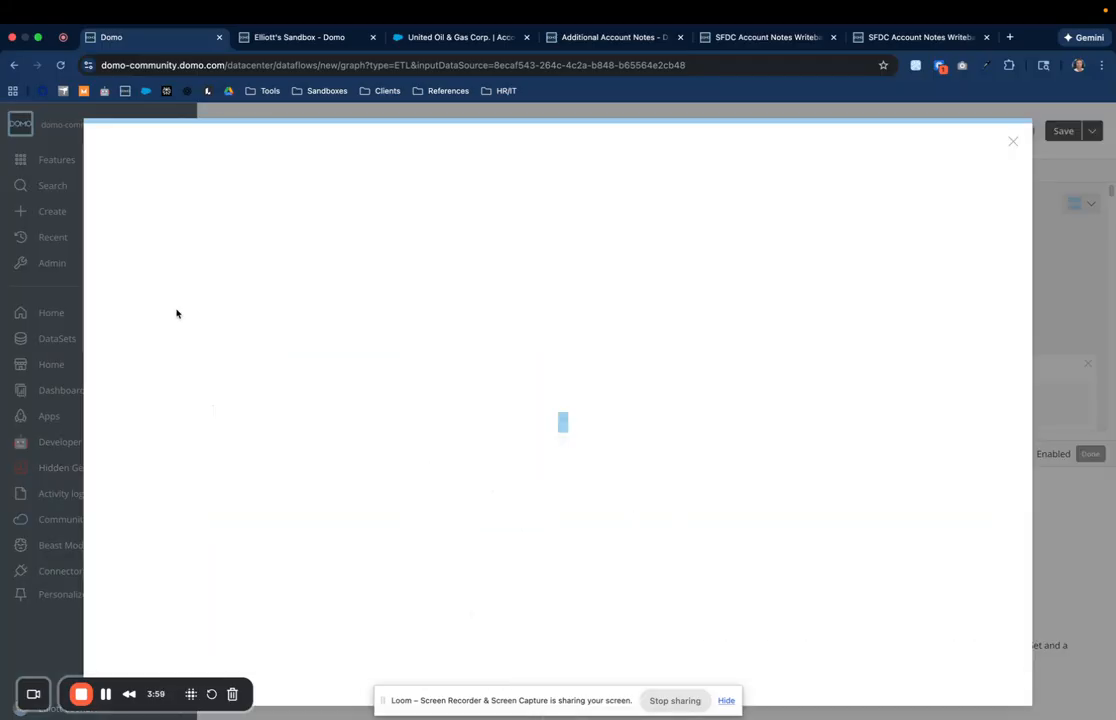
left_click(545, 265)
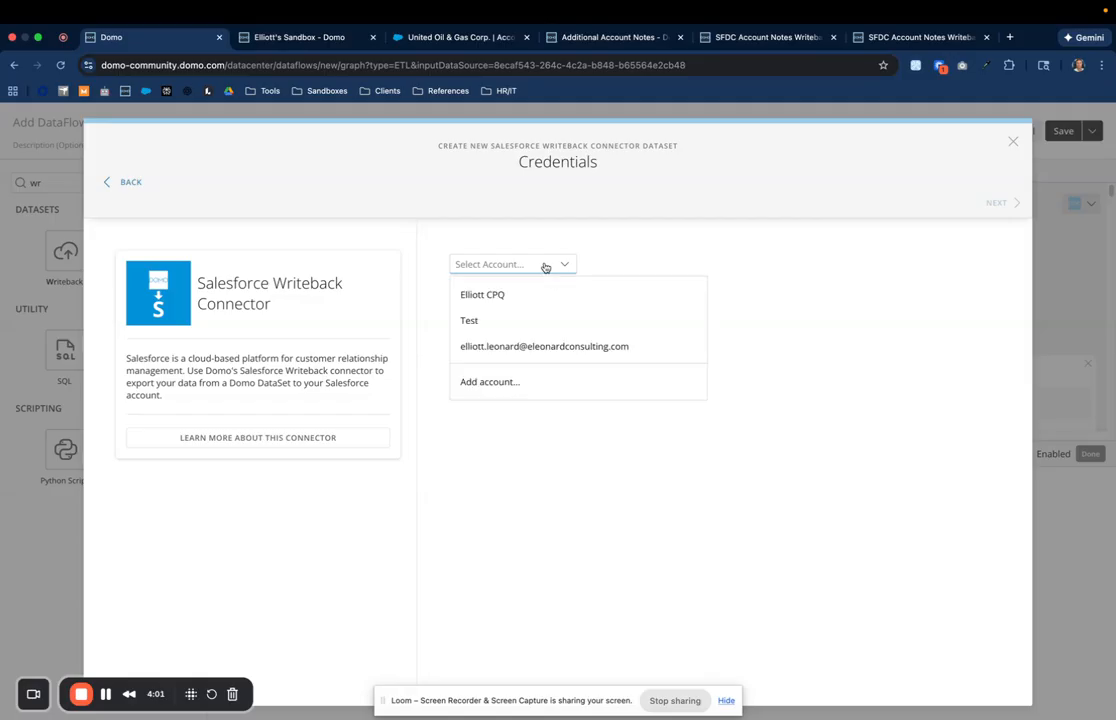
left_click(553, 320)
left_click(996, 200)
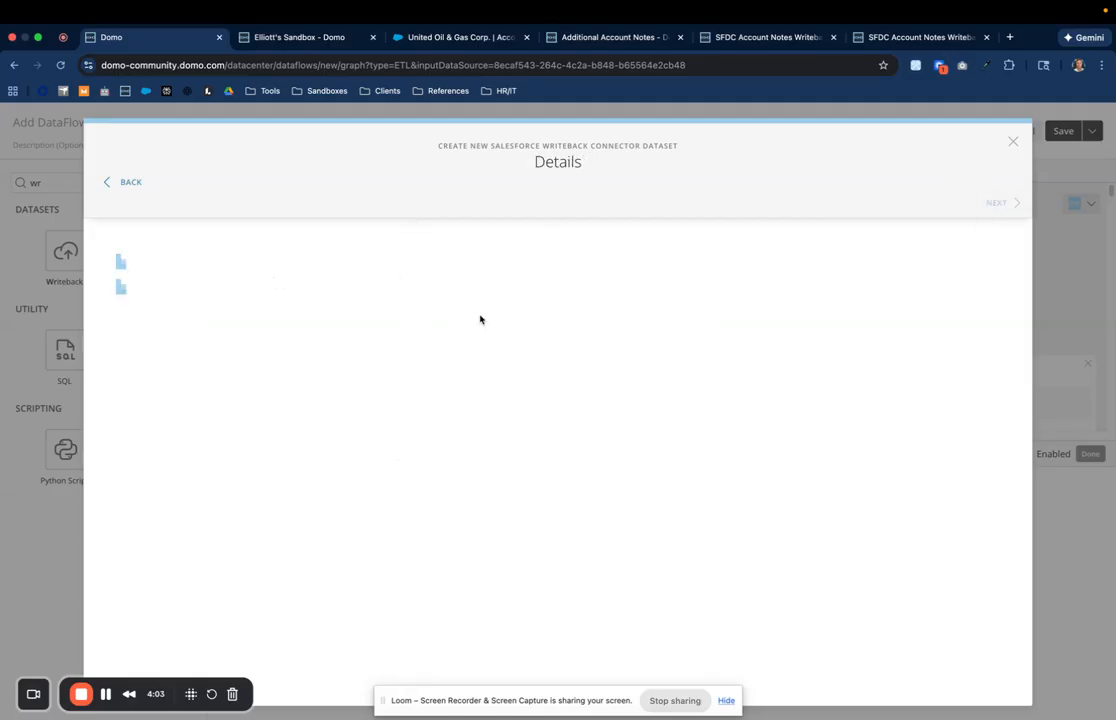
left_click(556, 438)
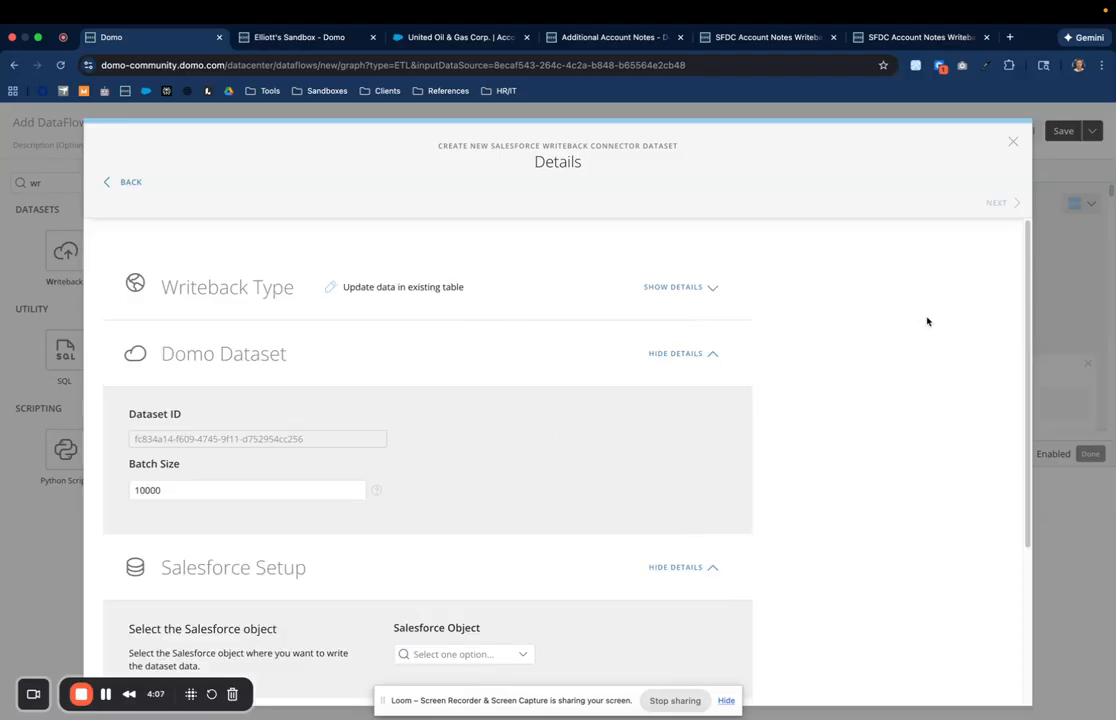
scroll(793, 424, "down", 1)
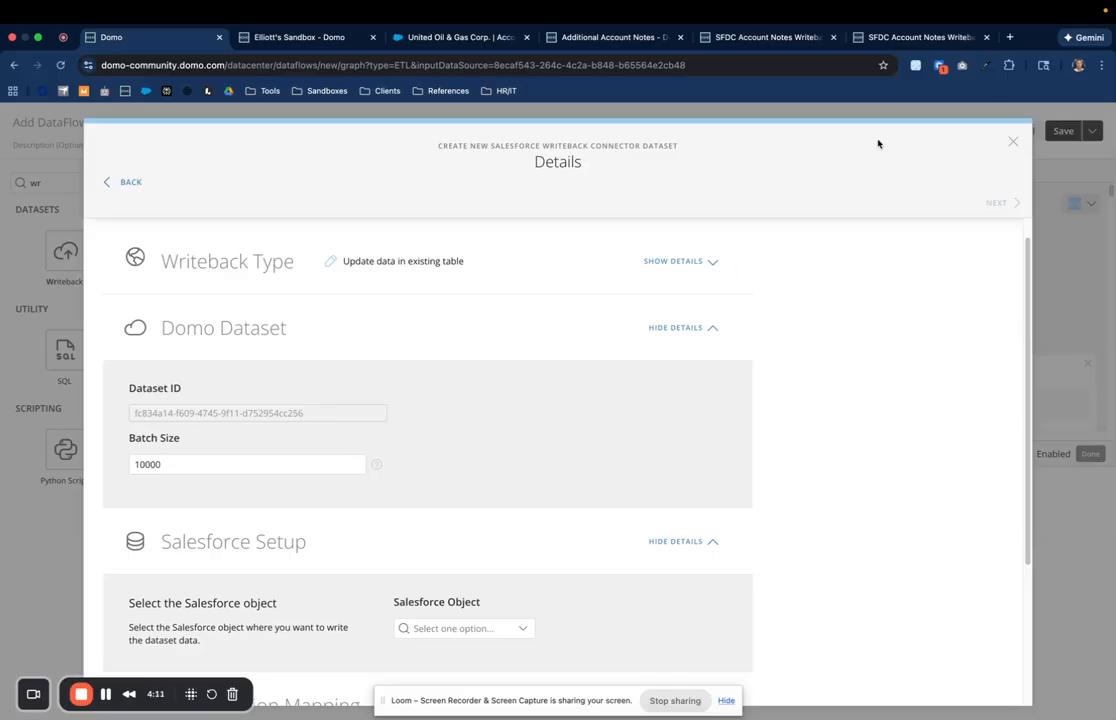
- Close the writeback setup and discard the unsaved DataFlow
left_click(1013, 142)
left_click(633, 316)
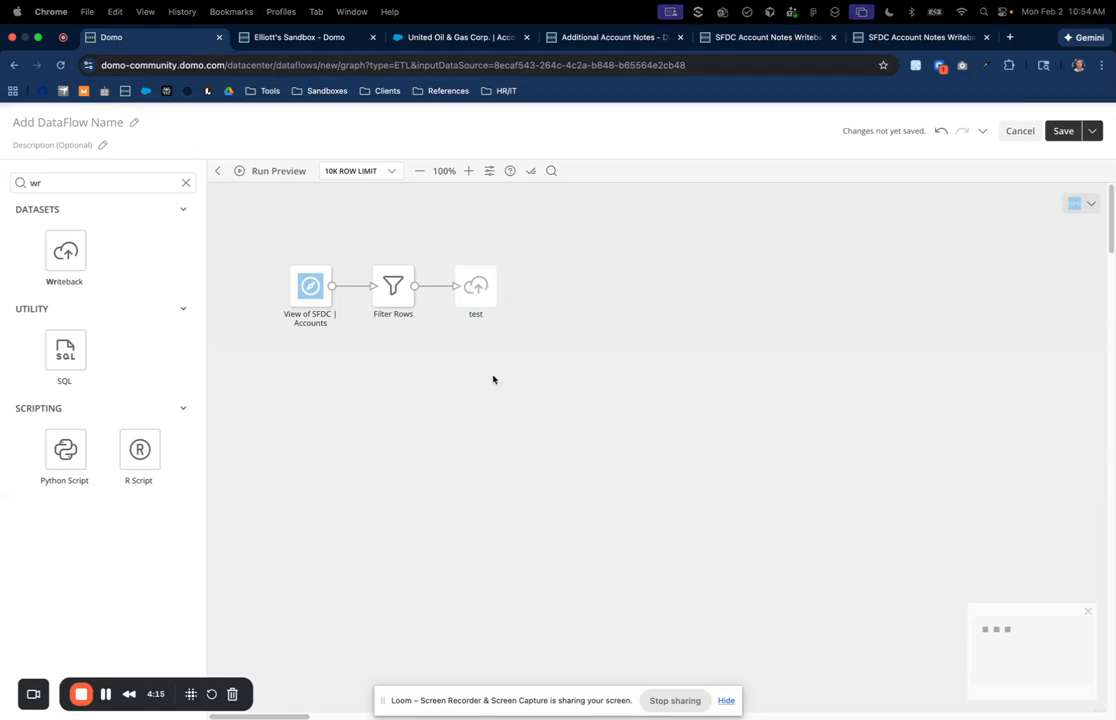
left_click(1022, 133)
left_click(664, 159)
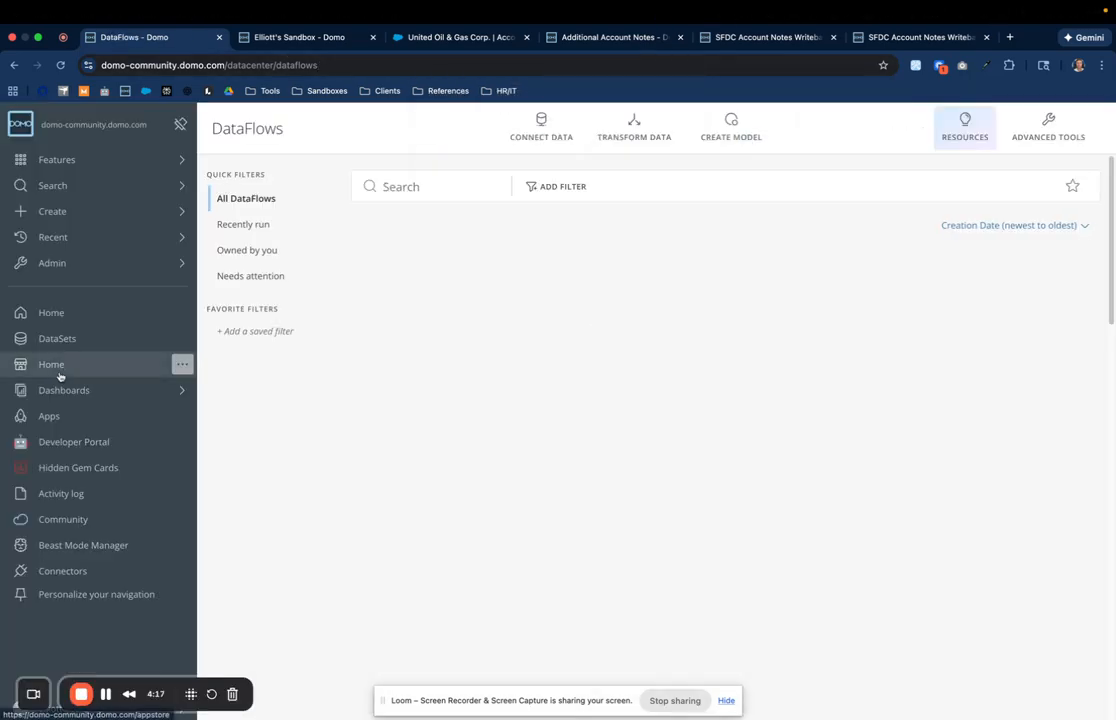
- Reopen the sandbox app containing the Editable/Linked Tables page
left_click(50, 416)
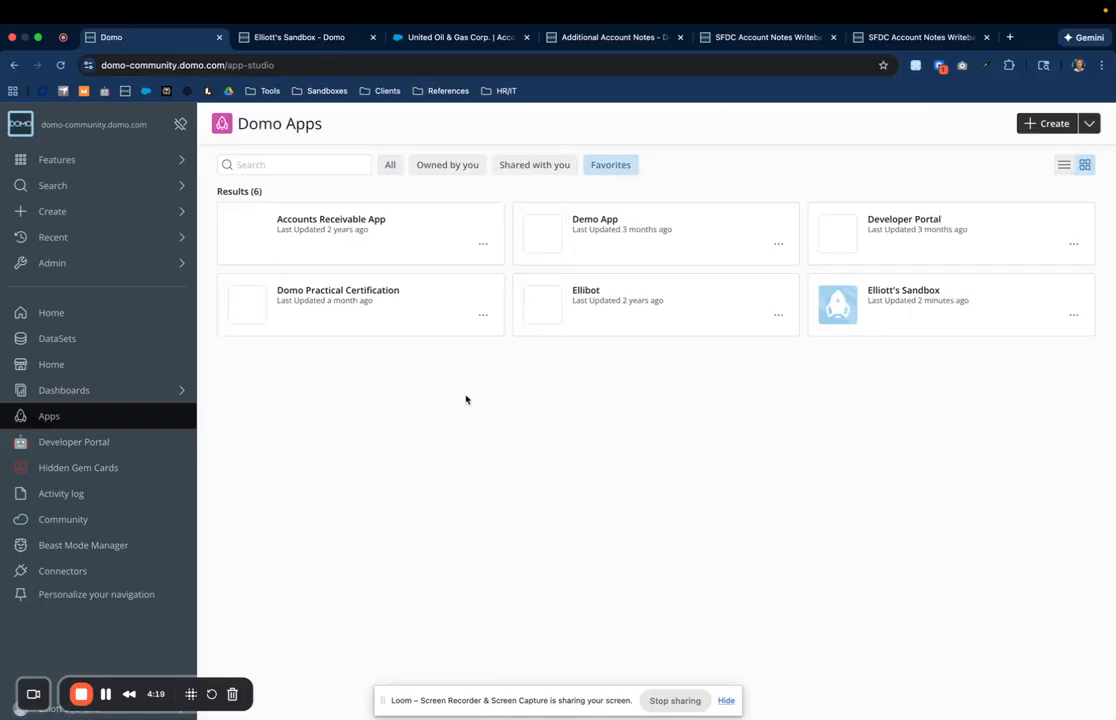
left_click(941, 319)
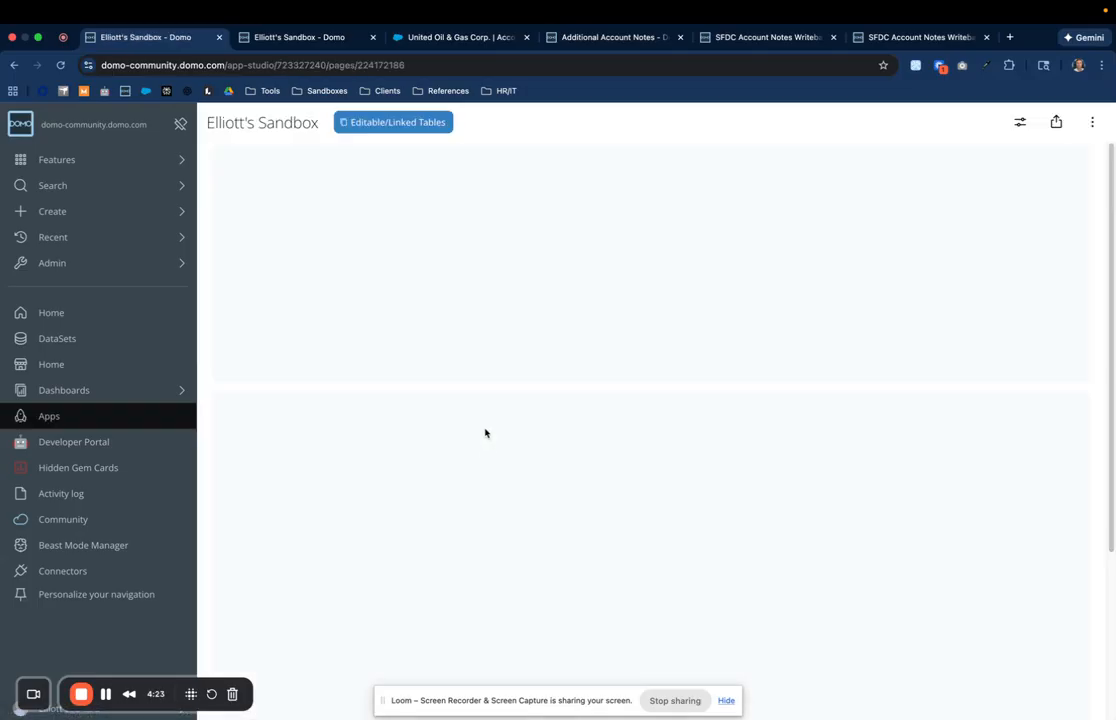